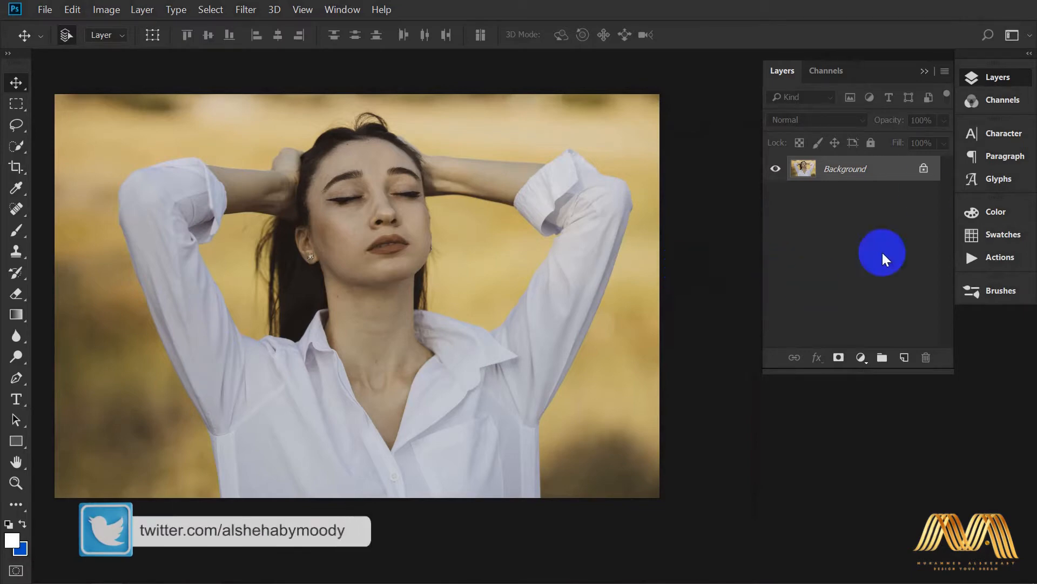
# Unlock the Background layer to convert it to a regular editable layer.
pyautogui.click(924, 168)
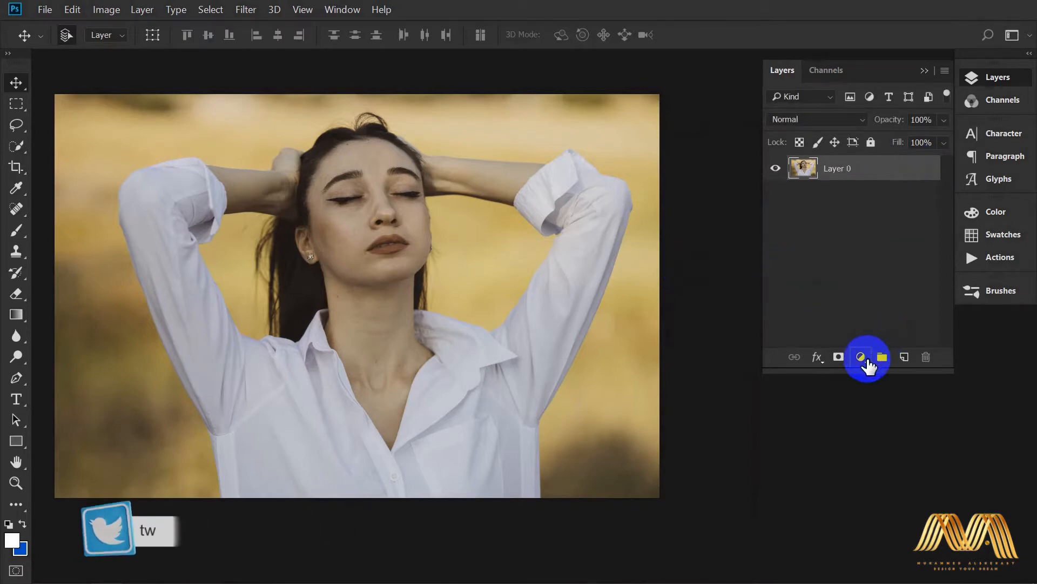
# Add a Hue/Saturation adjustment layer and sample the white shirt to target its Blues range.
pyautogui.click(866, 359)
pyautogui.click(926, 201)
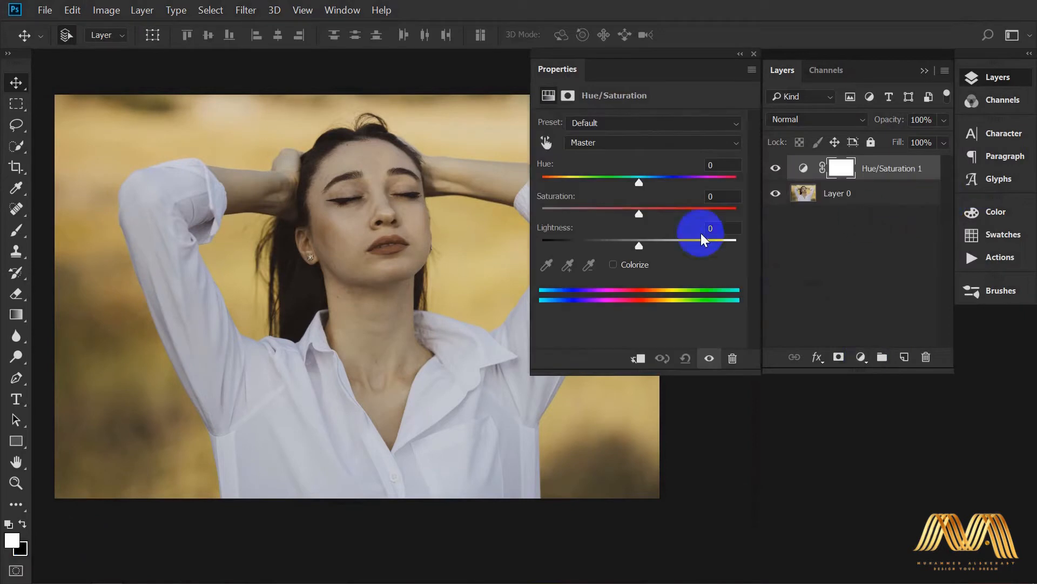
pyautogui.click(545, 144)
pyautogui.click(289, 402)
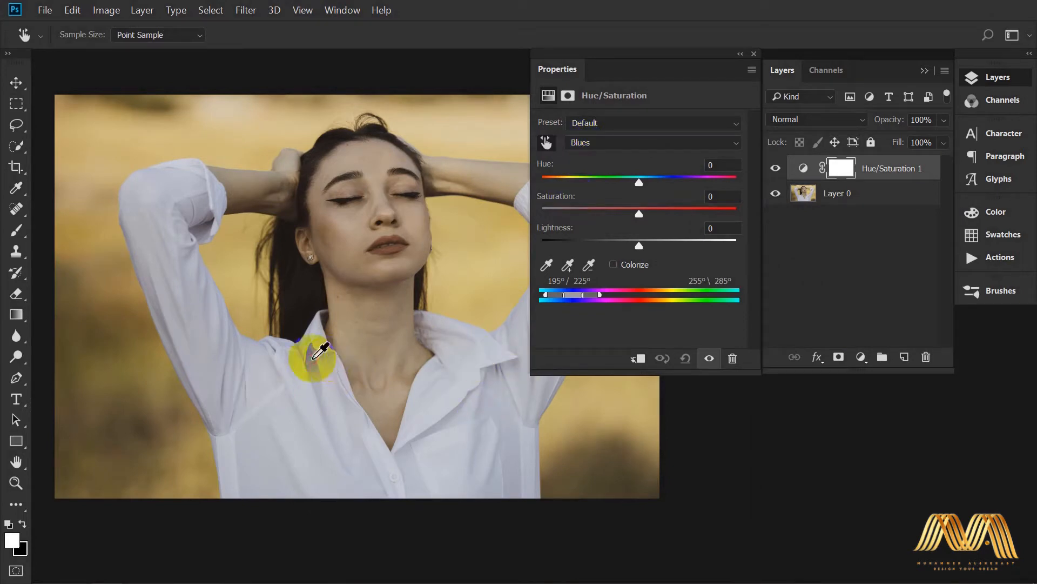
pyautogui.click(291, 432)
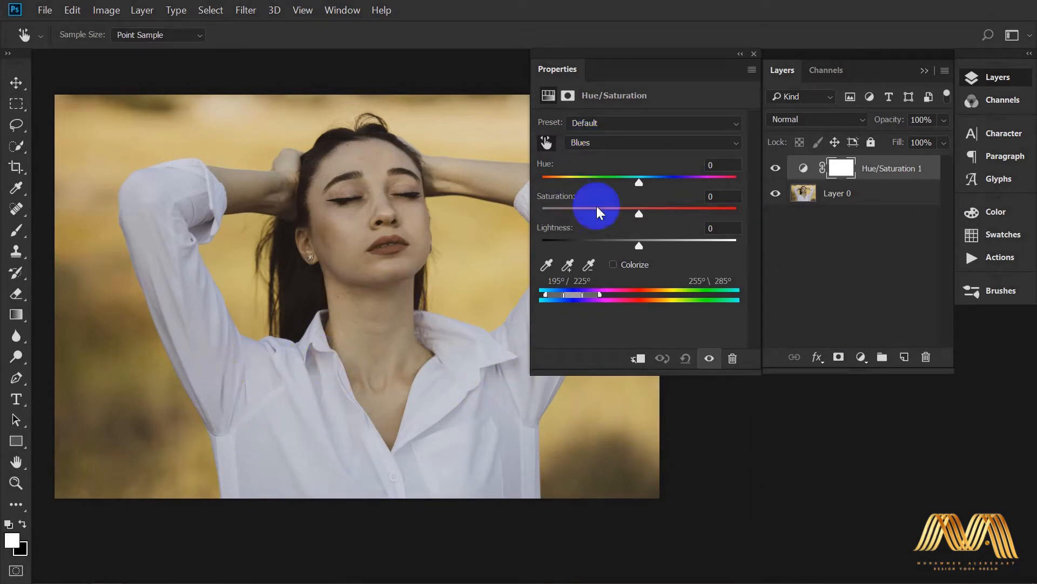
# Try to recolor the shirt by shifting the Blues to Hue +22 and Saturation +38.
pyautogui.moveTo(638, 183); pyautogui.dragTo(682, 180)
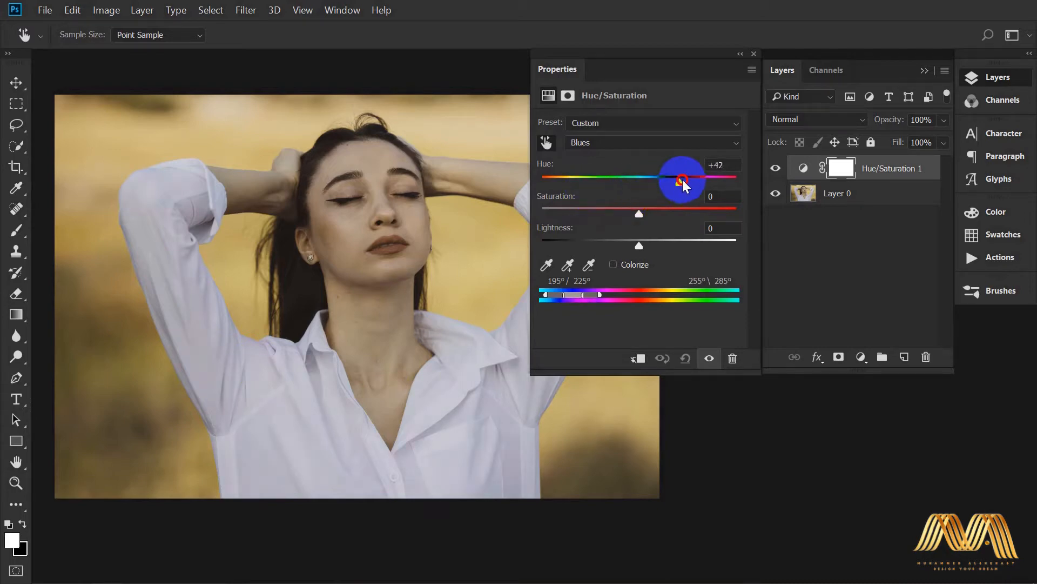
pyautogui.moveTo(755, 184); pyautogui.dragTo(665, 180)
pyautogui.moveTo(640, 215); pyautogui.dragTo(770, 221)
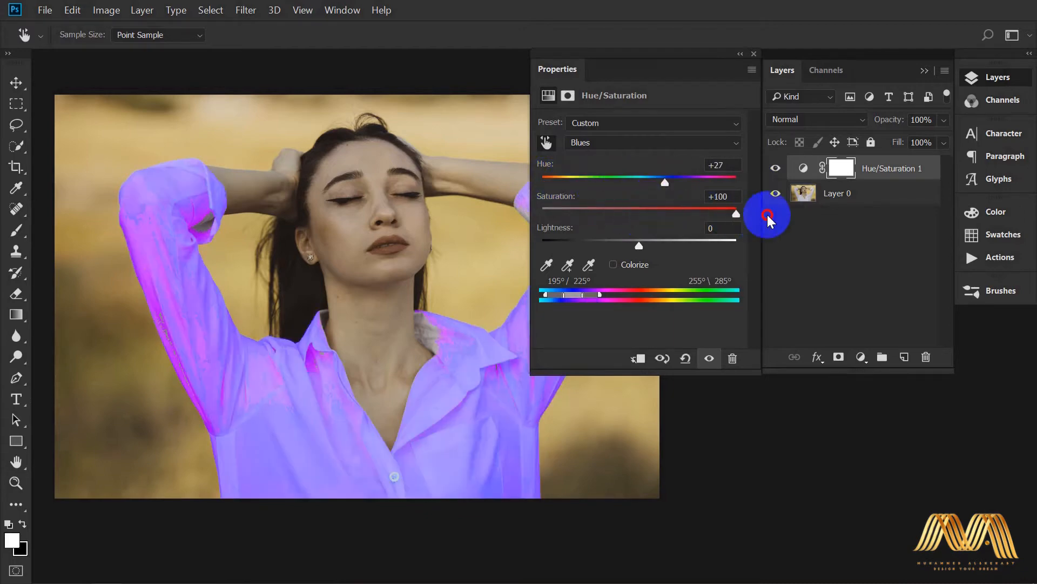
pyautogui.moveTo(670, 183)
pyautogui.mouseDown()
pyautogui.moveTo(732, 185)
pyautogui.moveTo(690, 182)
pyautogui.mouseUp()
pyautogui.moveTo(734, 214); pyautogui.dragTo(660, 181)
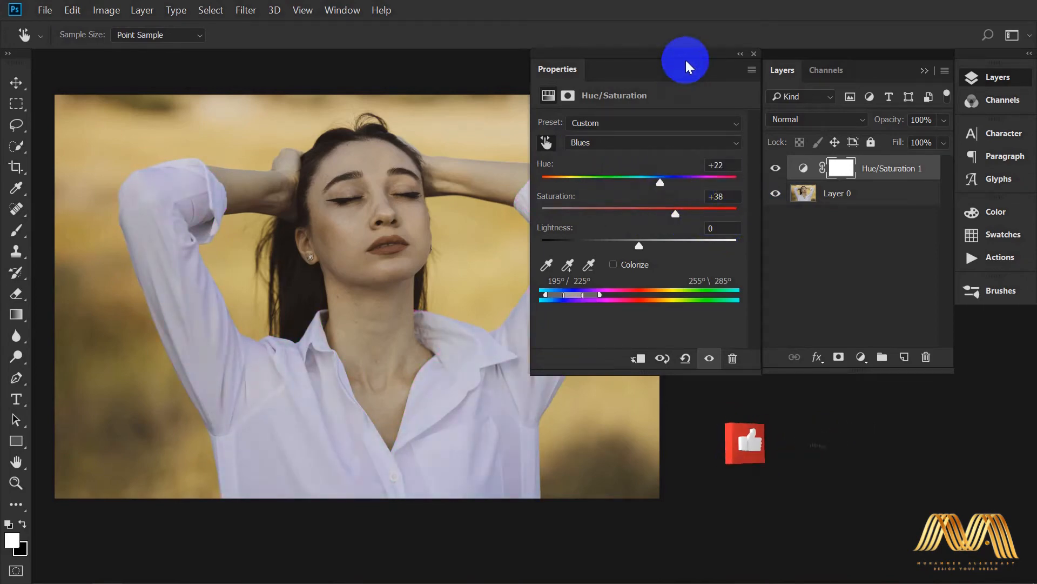
# Close the Hue/Saturation properties and delete that adjustment layer.
pyautogui.moveTo(738, 60); pyautogui.dragTo(711, 60)
pyautogui.click(727, 57)
pyautogui.moveTo(891, 171); pyautogui.dragTo(927, 356)
pyautogui.moveTo(549, 325); pyautogui.dragTo(557, 346)
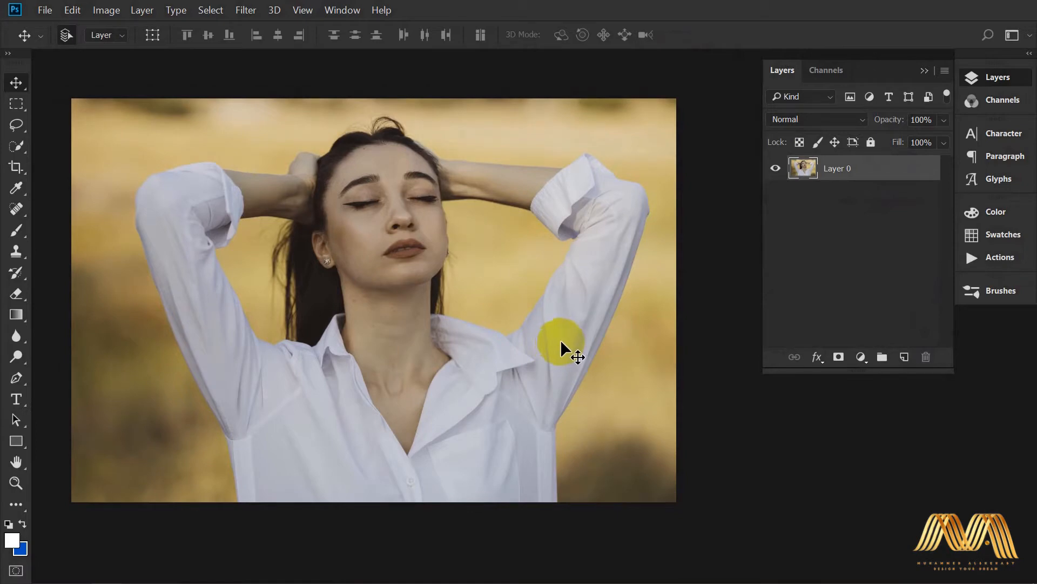
pyautogui.moveTo(18, 148); pyautogui.dragTo(84, 149)
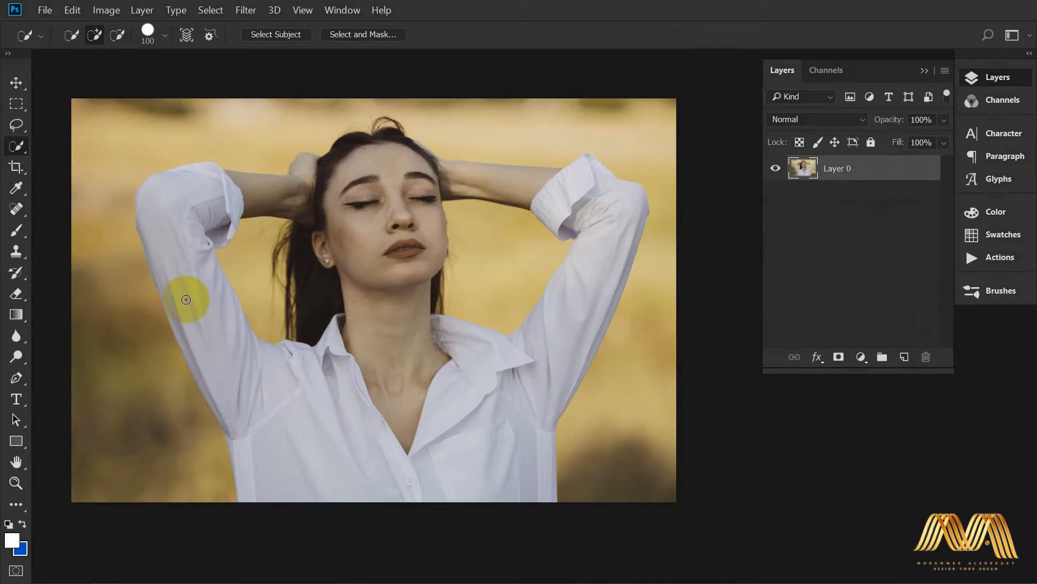
pyautogui.moveTo(18, 126); pyautogui.dragTo(18, 124)
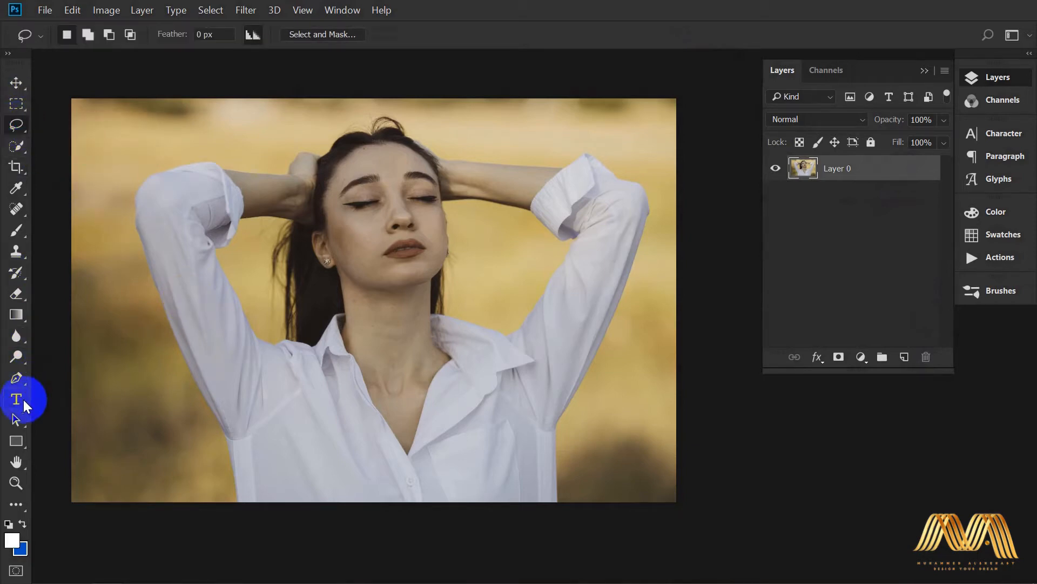
pyautogui.moveTo(21, 379); pyautogui.dragTo(79, 375)
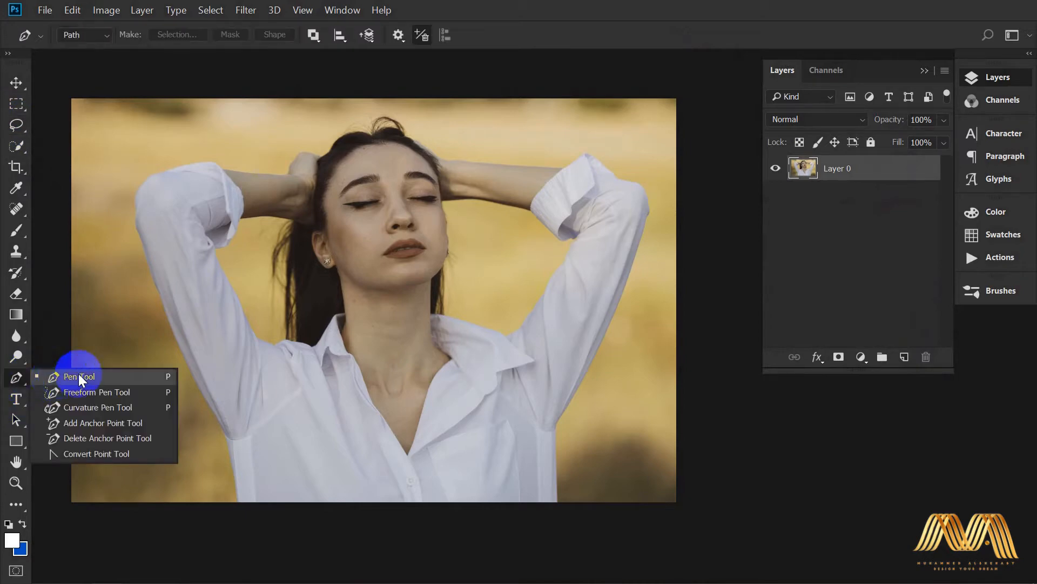
# Select the entire white shirt, including both sleeves, with the Quick Selection tool and feather the selection by 0.5 pixels.
pyautogui.moveTo(16, 145); pyautogui.dragTo(78, 144)
pyautogui.moveTo(227, 206)
pyautogui.mouseDown()
pyautogui.moveTo(201, 173)
pyautogui.moveTo(163, 187)
pyautogui.moveTo(155, 218)
pyautogui.moveTo(236, 394)
pyautogui.moveTo(265, 409)
pyautogui.moveTo(293, 401)
pyautogui.moveTo(442, 413)
pyautogui.moveTo(452, 486)
pyautogui.moveTo(490, 466)
pyautogui.moveTo(494, 450)
pyautogui.moveTo(493, 426)
pyautogui.moveTo(446, 421)
pyautogui.moveTo(468, 405)
pyautogui.moveTo(480, 369)
pyautogui.moveTo(480, 348)
pyautogui.moveTo(452, 333)
pyautogui.mouseUp()
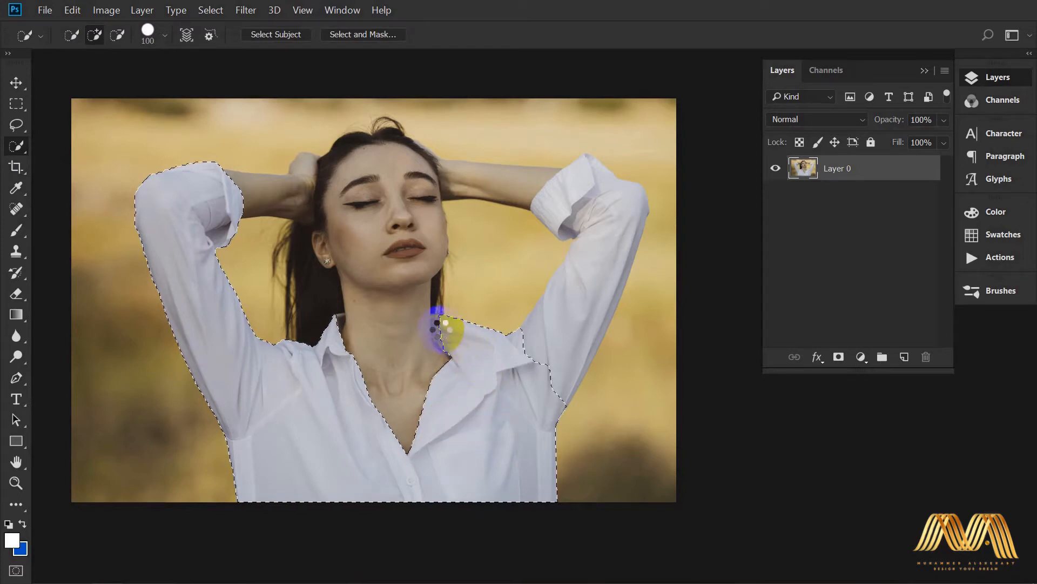
pyautogui.moveTo(442, 324)
pyautogui.mouseDown()
pyautogui.moveTo(561, 329)
pyautogui.moveTo(624, 226)
pyautogui.mouseUp()
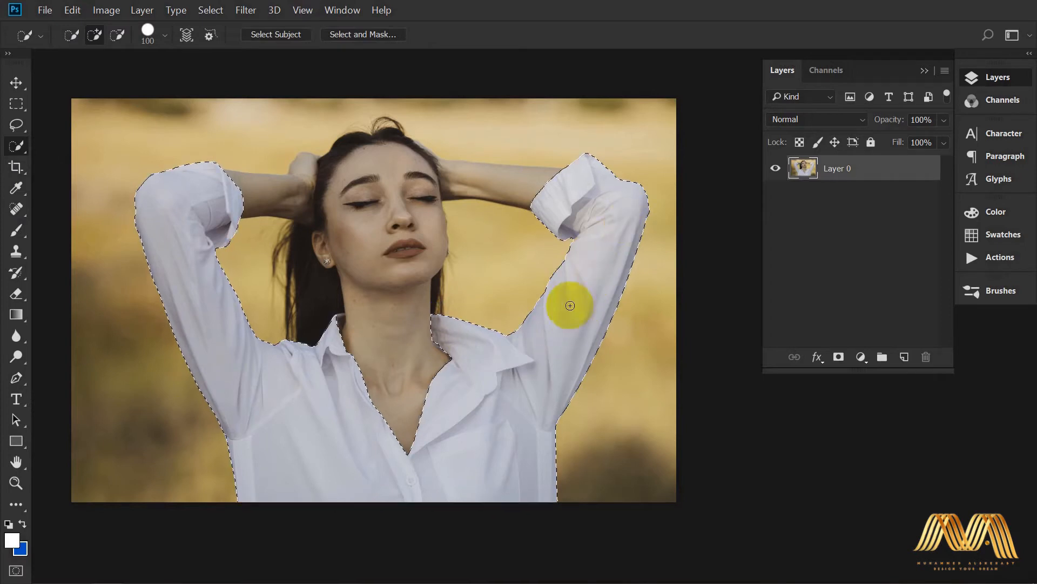
pyautogui.press('v')
pyautogui.hotkey('shift', 'F6')
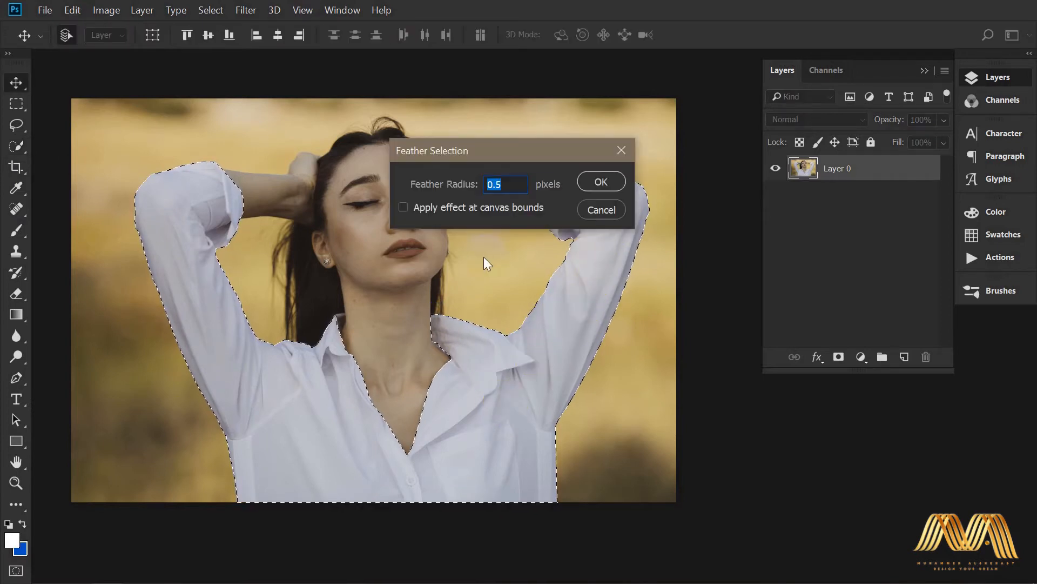
pyautogui.click(600, 189)
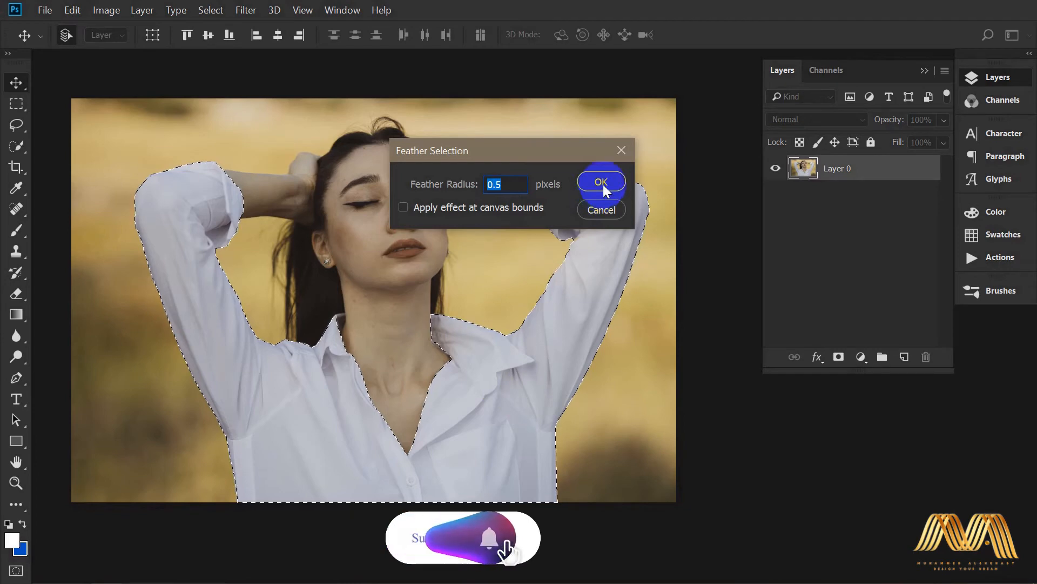
pyautogui.click(210, 10)
pyautogui.moveTo(239, 225)
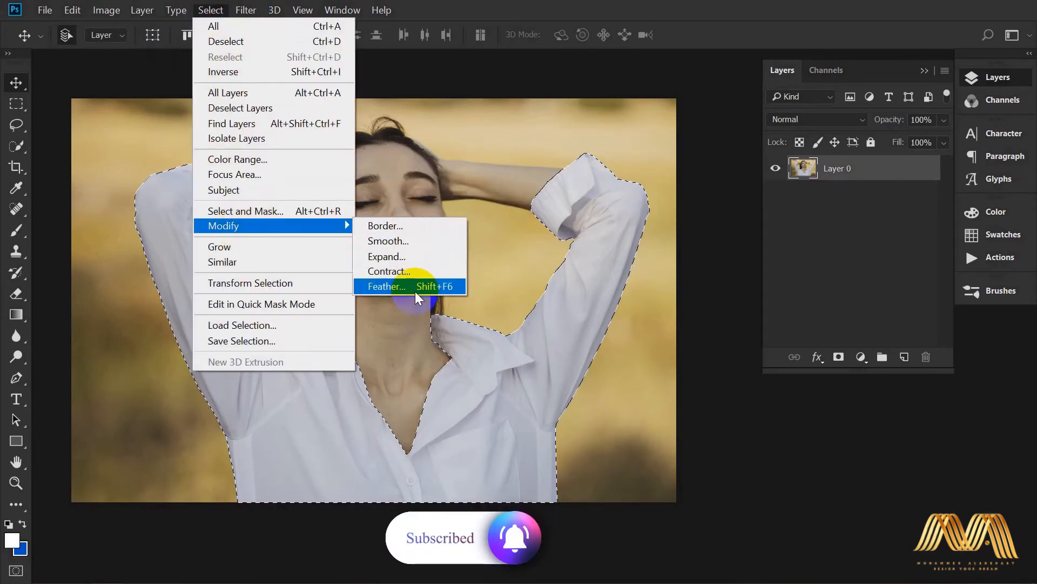
pyautogui.click(859, 238)
# Add a Solid Color fill layer over the selected shirt using blue #283fee.
pyautogui.click(859, 356)
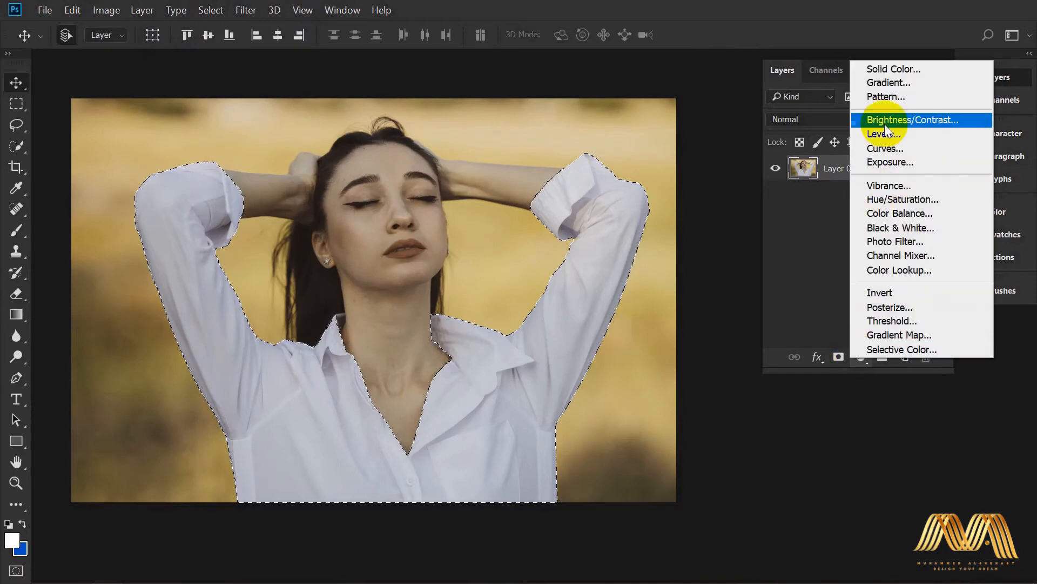
pyautogui.click(906, 70)
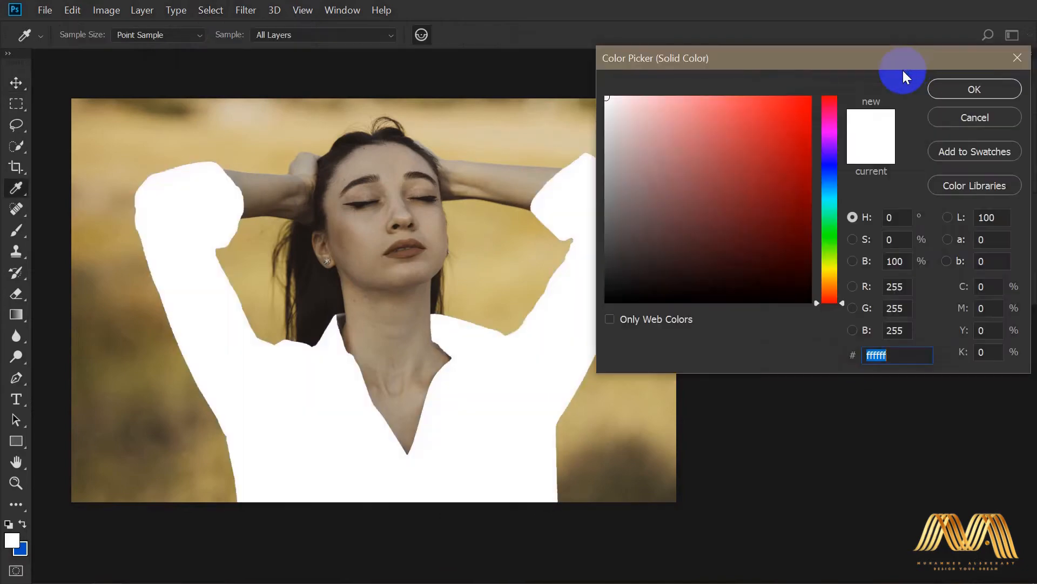
pyautogui.moveTo(739, 60); pyautogui.dragTo(673, 51)
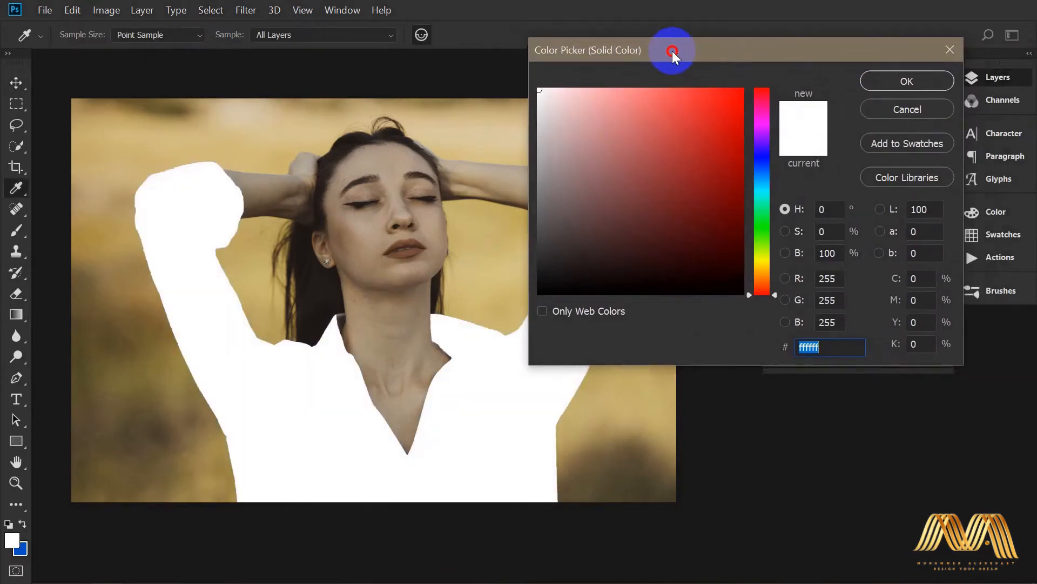
pyautogui.moveTo(764, 164); pyautogui.dragTo(763, 161)
pyautogui.click(710, 101)
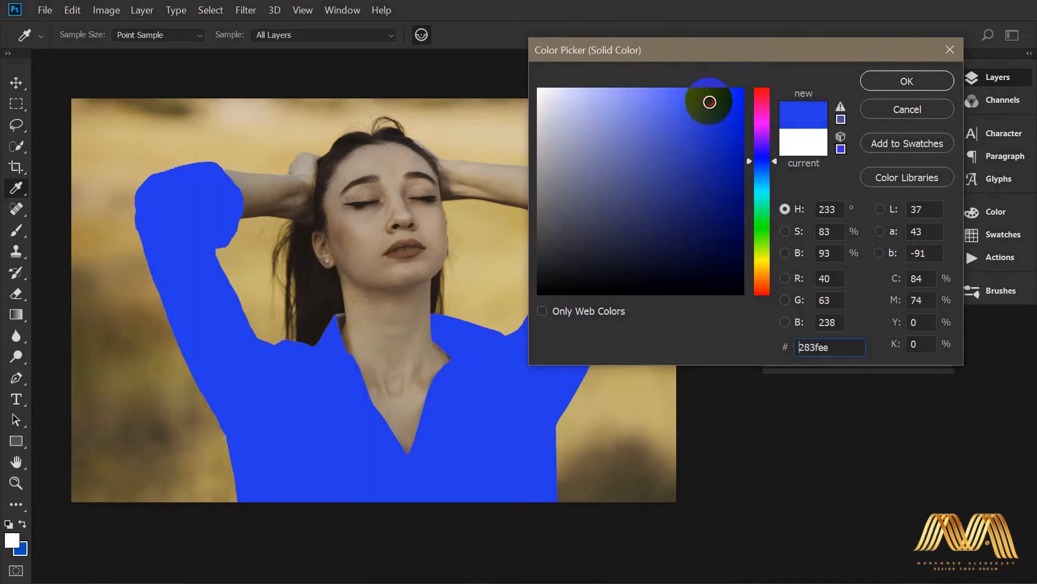
pyautogui.click(919, 79)
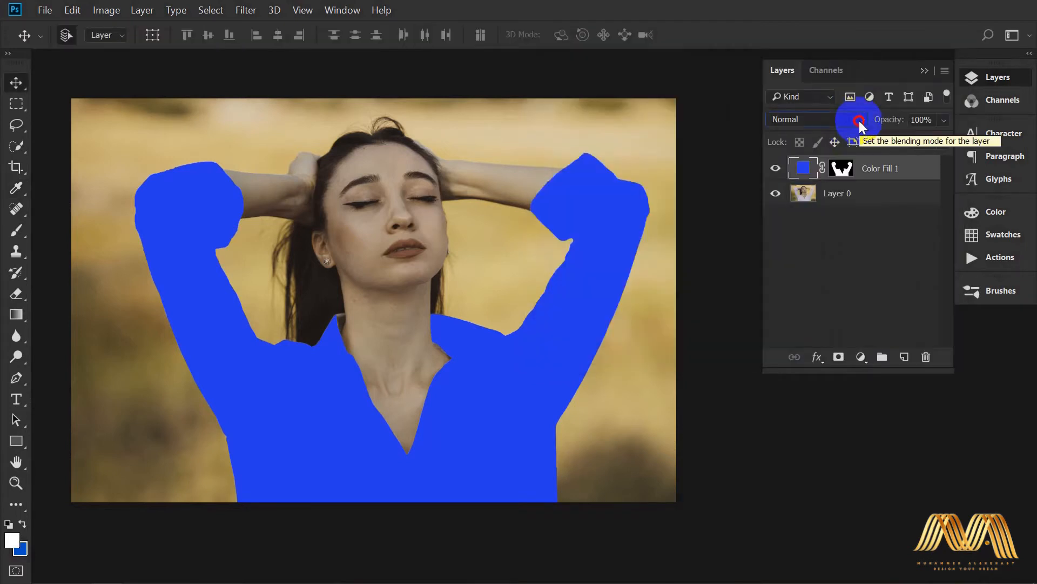
# Set the blue fill layer's blending mode to Multiply so the shirt's folds show through.
pyautogui.click(859, 121)
pyautogui.click(804, 185)
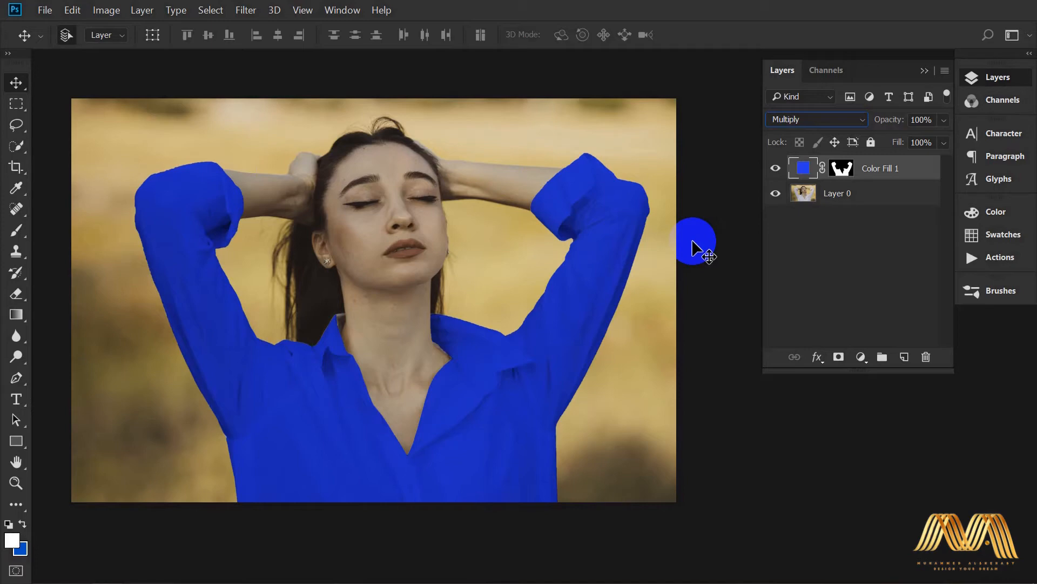
pyautogui.moveTo(593, 308); pyautogui.dragTo(517, 336)
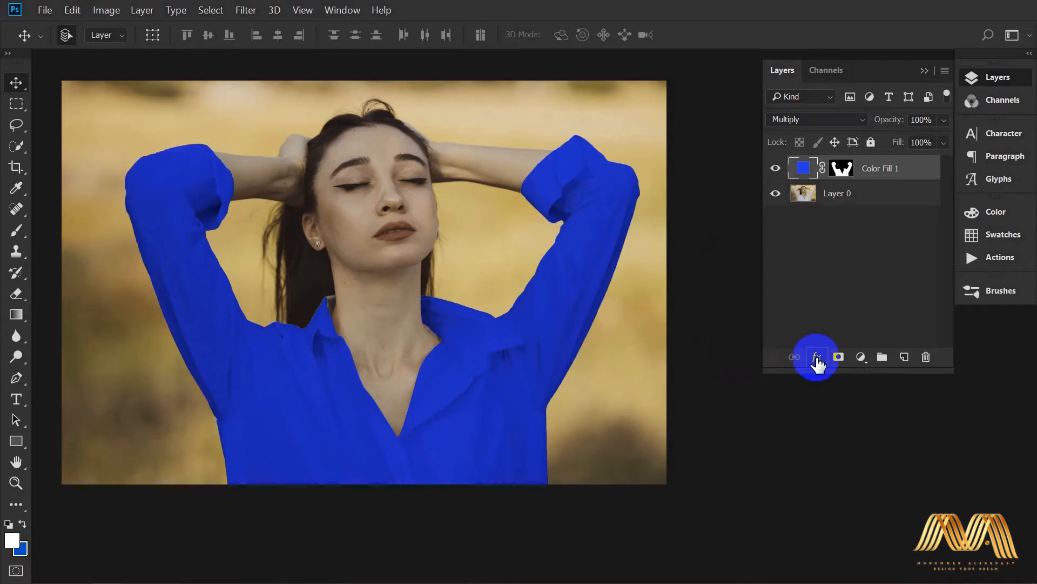
# Add a Curves adjustment layer above the blue fill layer and group the two layers together.
pyautogui.click(860, 357)
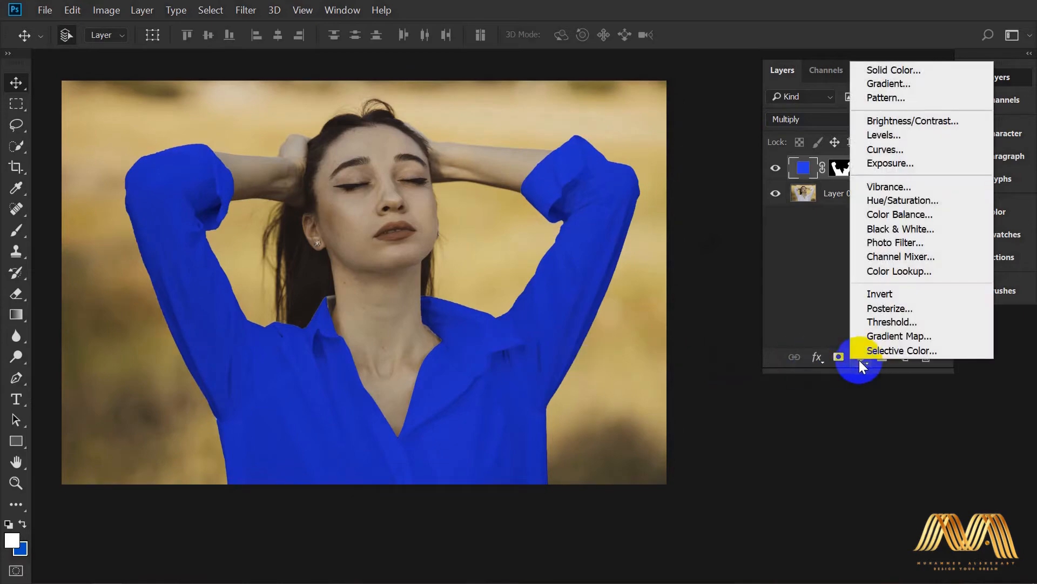
pyautogui.click(929, 150)
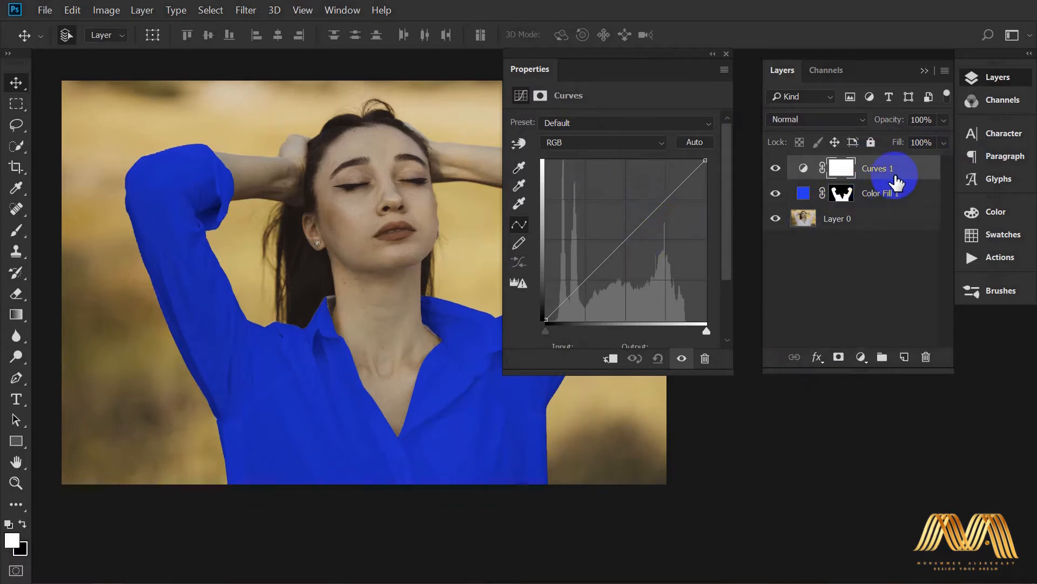
pyautogui.keyDown('shift'); pyautogui.click(882, 193); pyautogui.keyUp('shift')
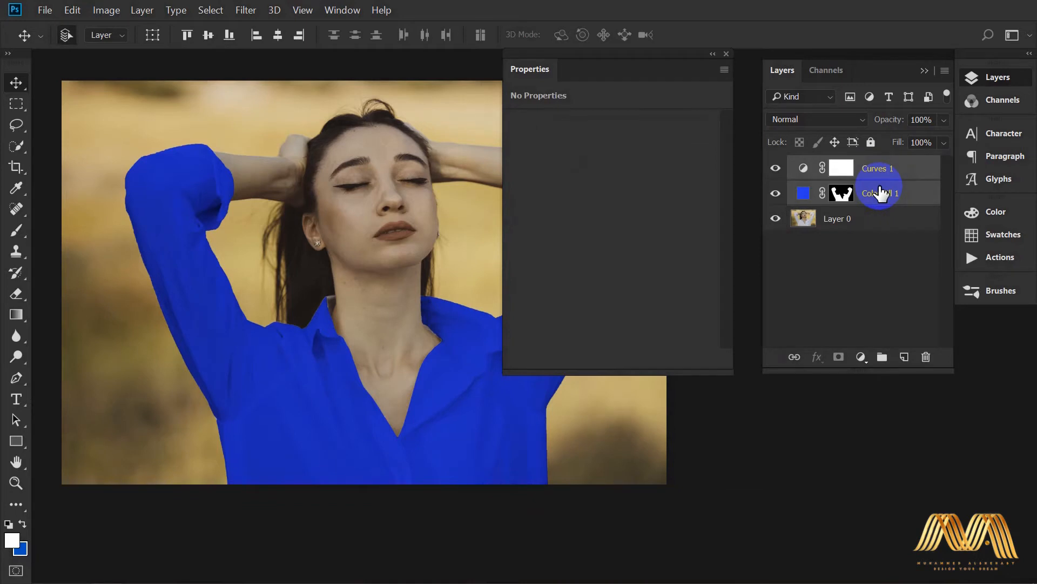
pyautogui.hotkey('ctrl', 'g')
# Expand the group and move the shirt mask from the blue fill layer onto the group.
pyautogui.click(795, 166)
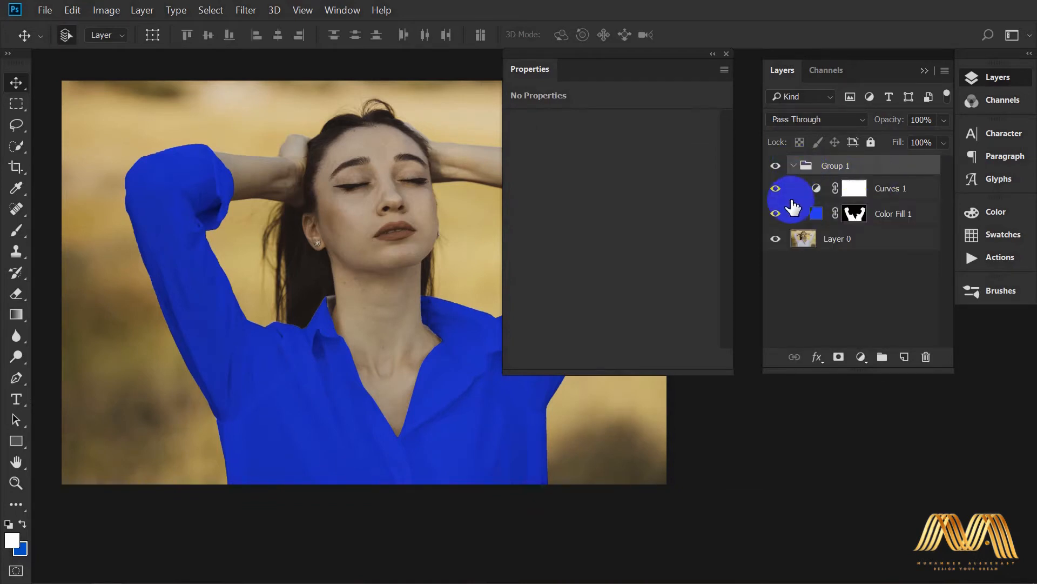
pyautogui.moveTo(858, 216); pyautogui.dragTo(840, 168)
# Open the Curves layer's properties, dock them with the Layers and Channels panels, and activate on-image adjustment.
pyautogui.click(816, 194)
pyautogui.click(519, 146)
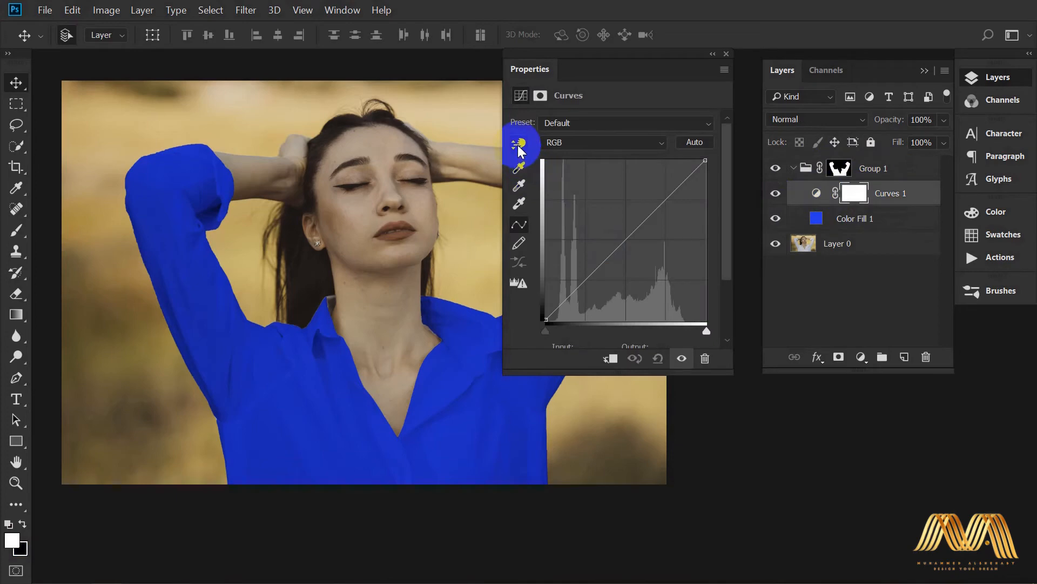
pyautogui.moveTo(673, 73); pyautogui.dragTo(869, 71)
pyautogui.click(779, 145)
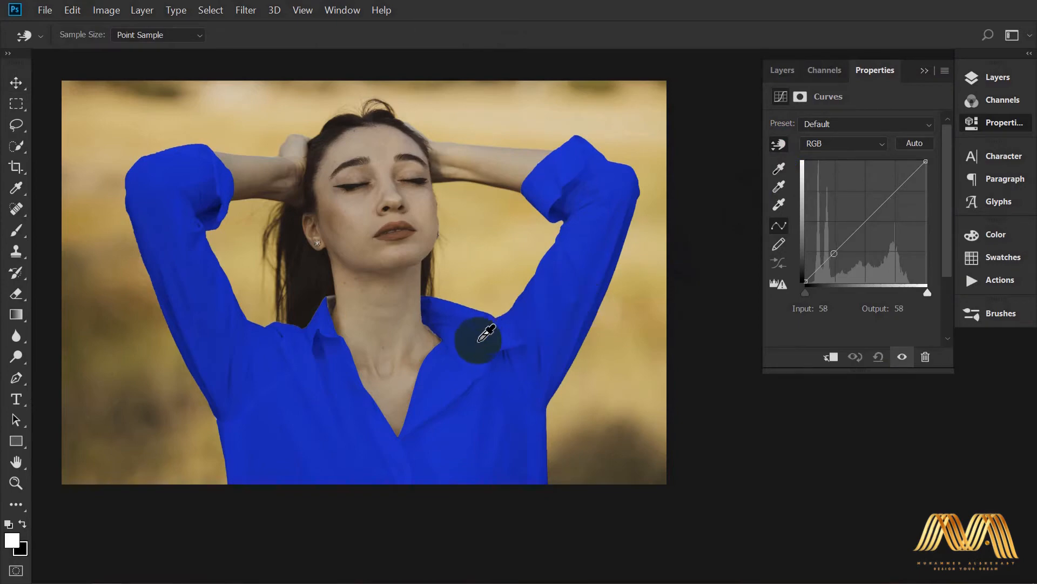
# Try darkening the shirt's midtones with on-image Curves adjustments, and bring the curve back to a straight line.
pyautogui.moveTo(478, 344); pyautogui.dragTo(485, 366)
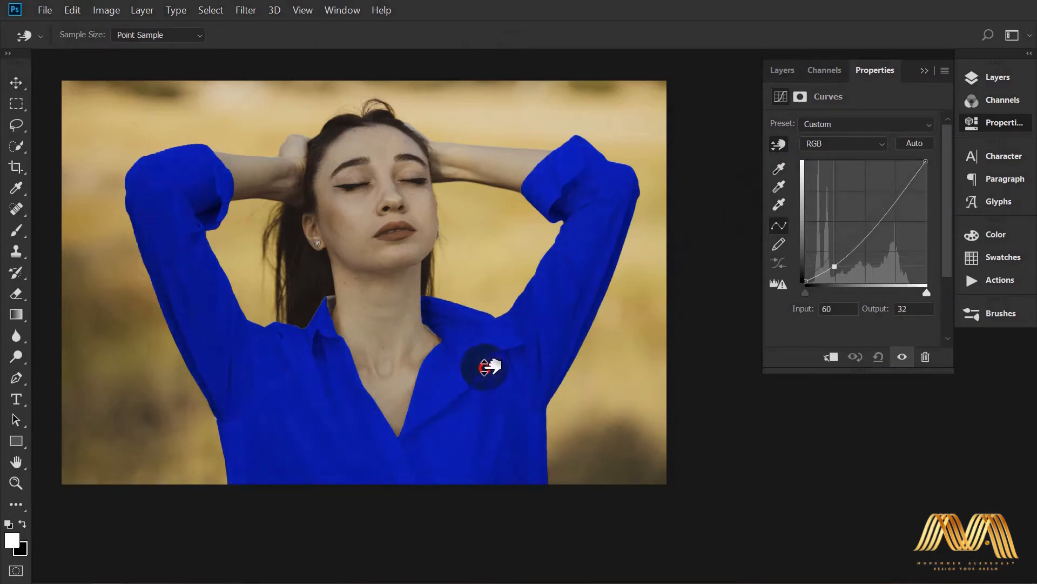
pyautogui.moveTo(485, 367); pyautogui.dragTo(485, 368)
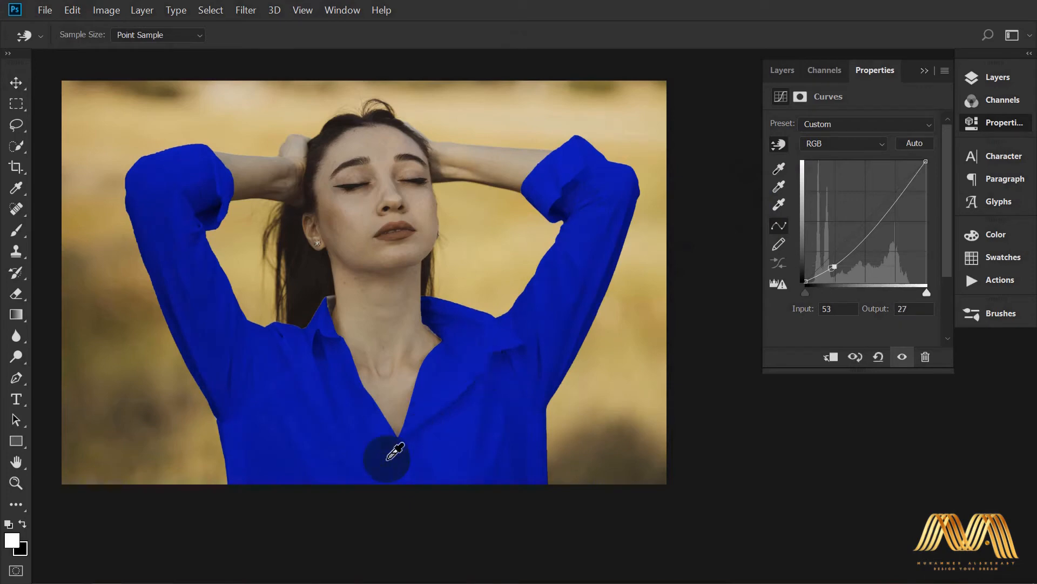
pyautogui.moveTo(346, 472); pyautogui.dragTo(328, 348)
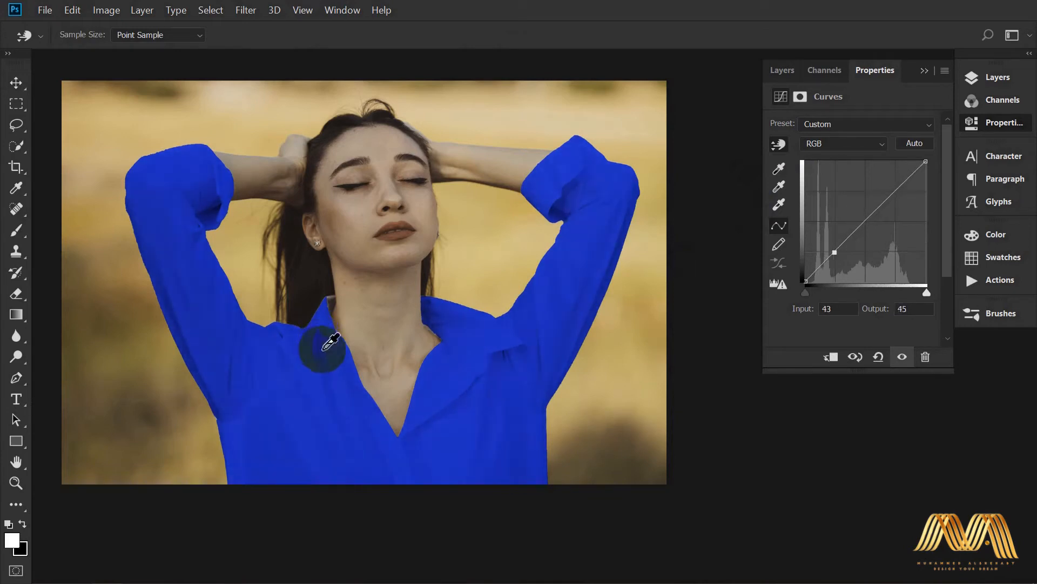
pyautogui.moveTo(500, 335); pyautogui.dragTo(500, 336)
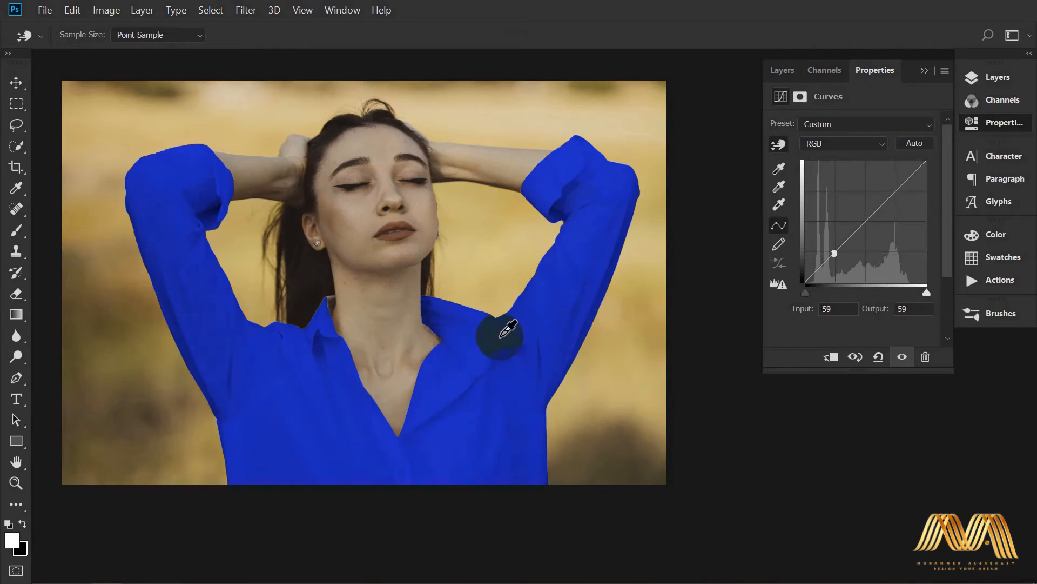
# Change the color of the fill layer inside the group to a slightly lighter, brighter blue.
pyautogui.click(781, 71)
pyautogui.doubleClick(817, 219)
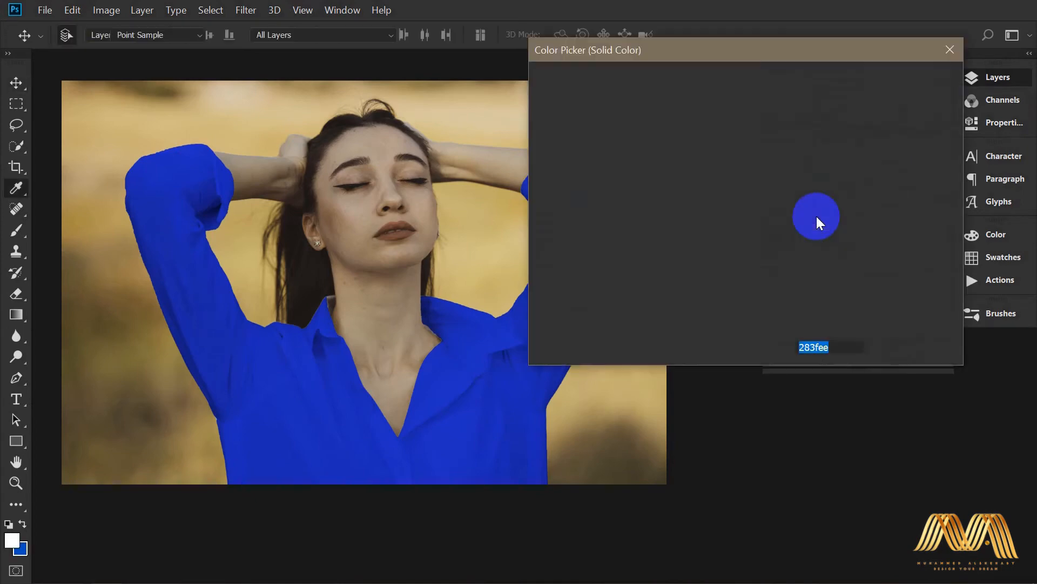
pyautogui.moveTo(731, 108)
pyautogui.mouseDown()
pyautogui.moveTo(685, 93)
pyautogui.moveTo(703, 94)
pyautogui.mouseUp()
pyautogui.click(890, 82)
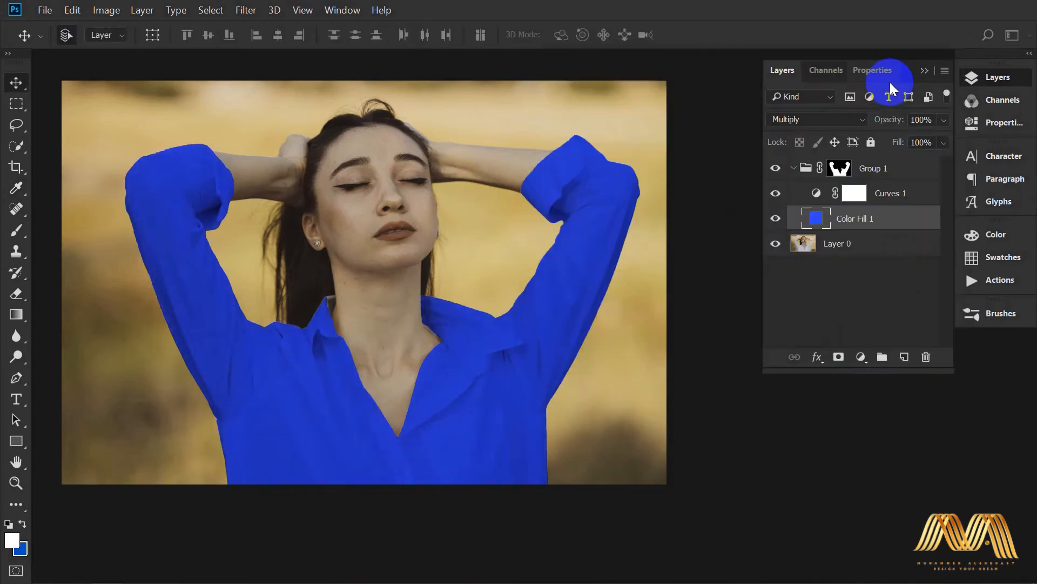
# Paint white on the group's mask with a soft 25 px brush to cover the missed inner collar beside the woman's neck.
pyautogui.click(278, 308)
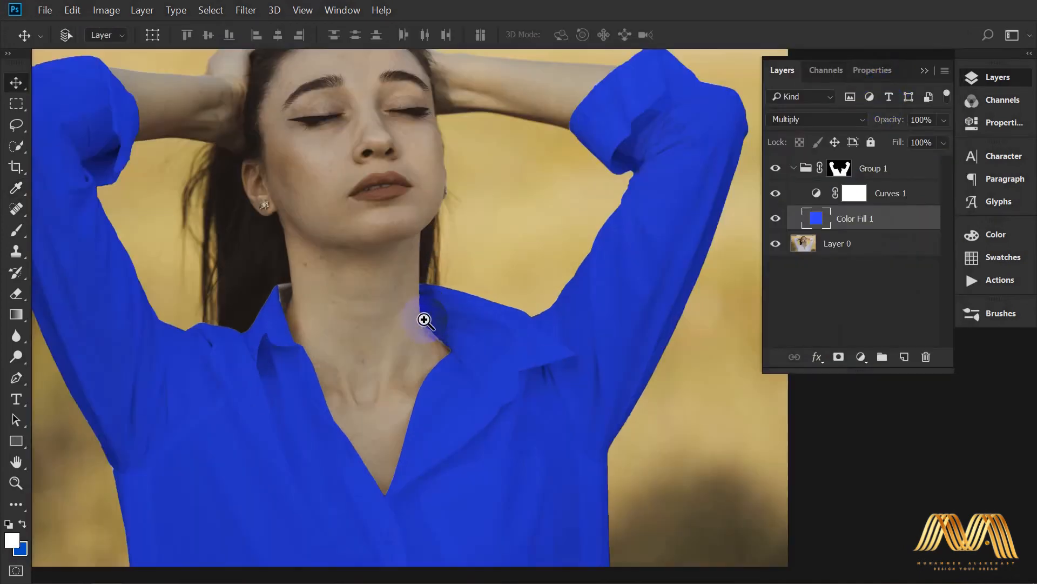
pyautogui.click(292, 308)
pyautogui.click(292, 309)
pyautogui.click(291, 303)
pyautogui.moveTo(280, 257); pyautogui.dragTo(335, 322)
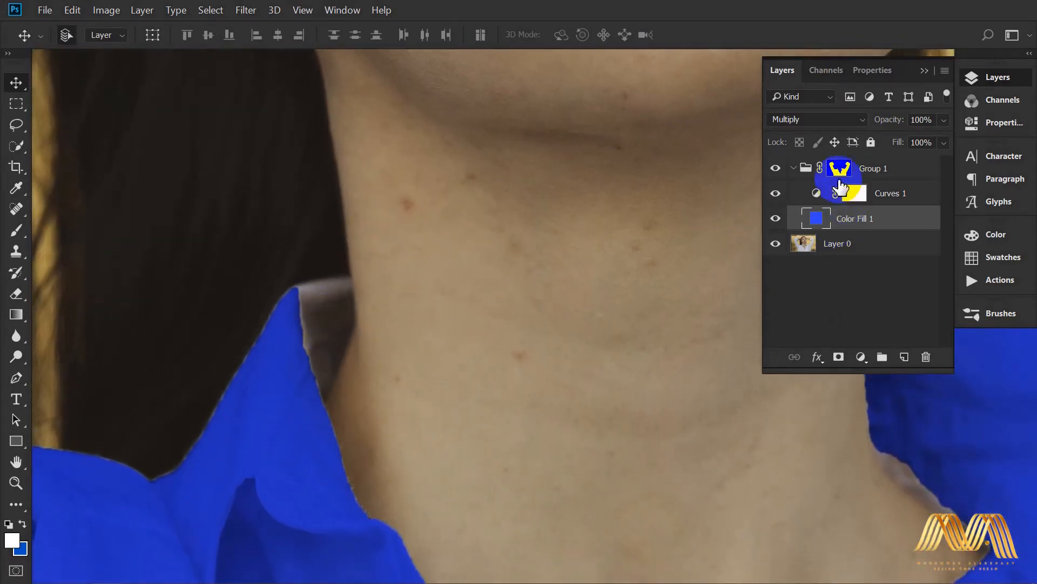
pyautogui.click(839, 171)
pyautogui.press('b')
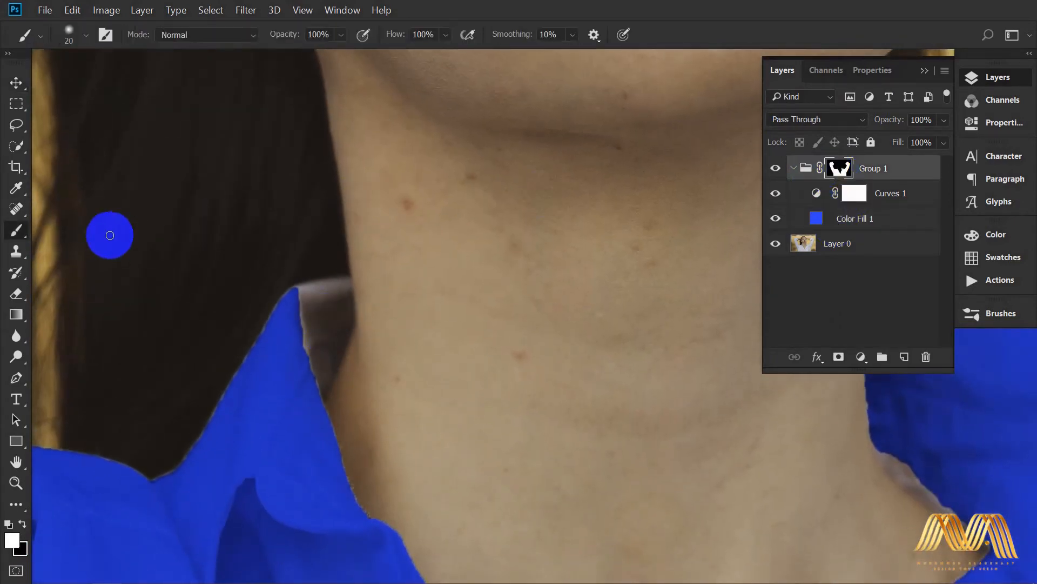
pyautogui.click(14, 542)
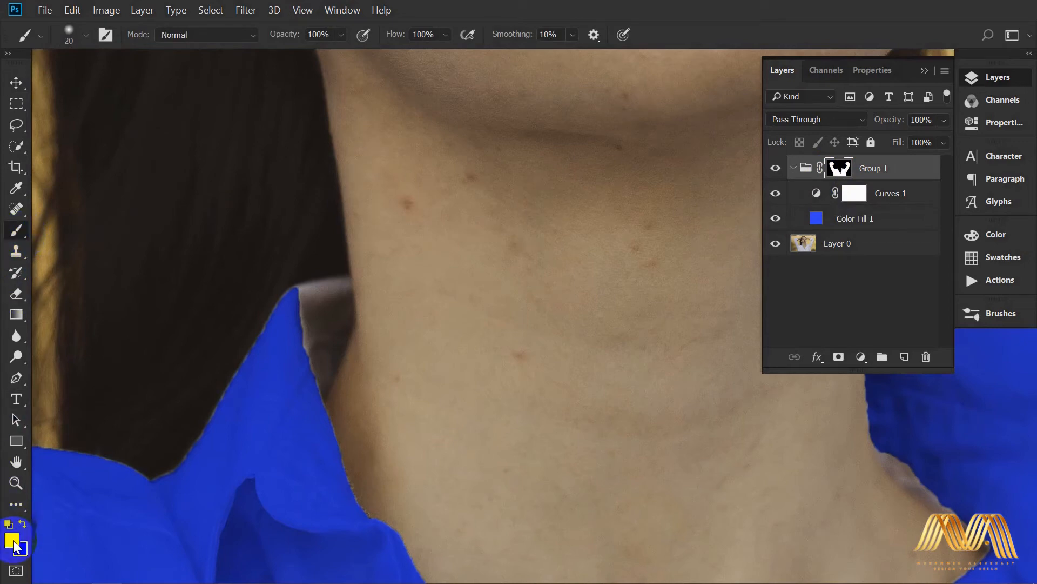
pyautogui.keyDown('ctrl'); pyautogui.click(340, 319); pyautogui.keyUp('ctrl')
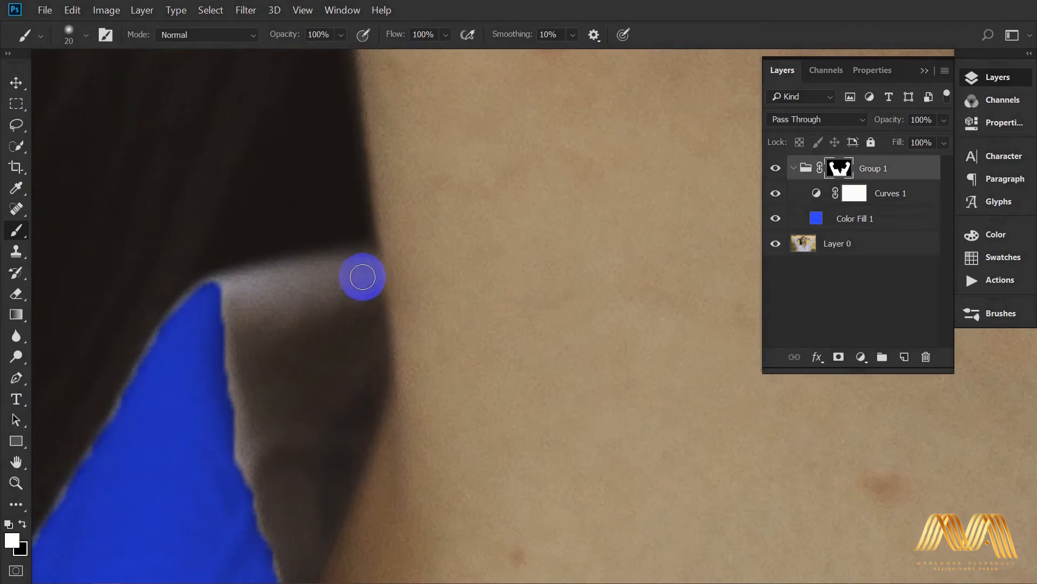
pyautogui.press(']')
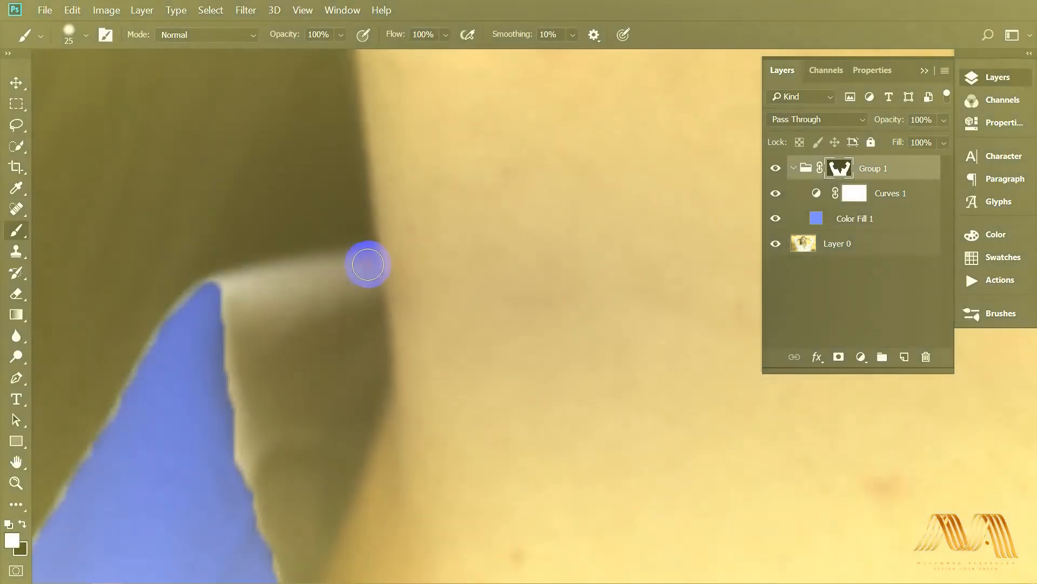
pyautogui.moveTo(370, 266)
pyautogui.mouseDown()
pyautogui.moveTo(231, 280)
pyautogui.moveTo(235, 307)
pyautogui.mouseUp()
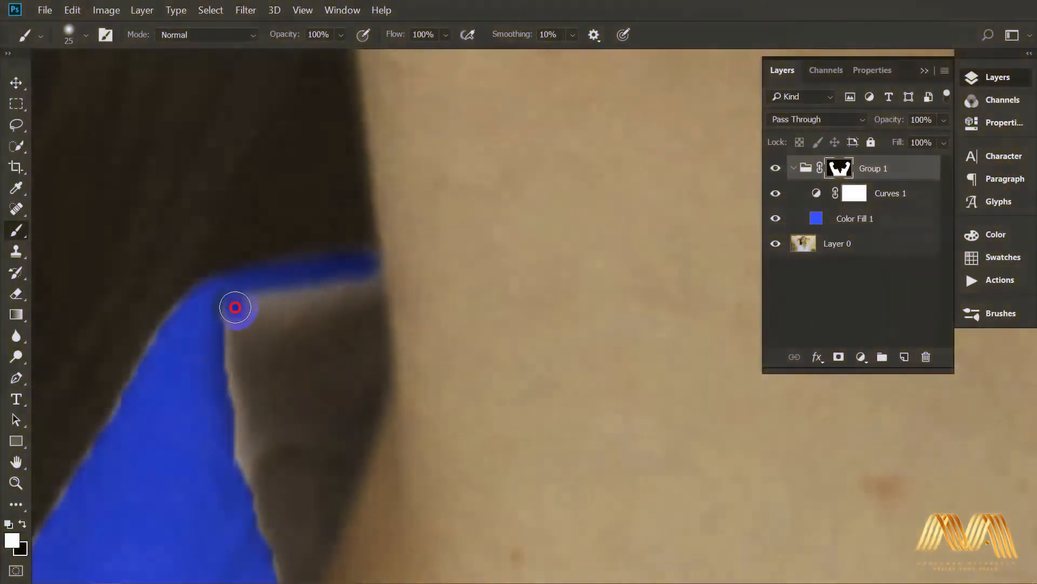
pyautogui.moveTo(364, 261); pyautogui.dragTo(373, 357)
# Touch up the group mask along the remaining uncovered shirt areas, using a smaller brush for the finer parts.
pyautogui.scroll(-3, 324, 260)
pyautogui.moveTo(269, 152); pyautogui.dragTo(343, 314)
pyautogui.moveTo(192, 164); pyautogui.dragTo(308, 168)
pyautogui.press('[')
pyautogui.press('[')
pyautogui.moveTo(83, 514)
pyautogui.mouseDown()
pyautogui.moveTo(331, 505)
pyautogui.moveTo(139, 412)
pyautogui.moveTo(220, 461)
pyautogui.moveTo(314, 363)
pyautogui.moveTo(276, 216)
pyautogui.moveTo(281, 297)
pyautogui.moveTo(345, 439)
pyautogui.moveTo(416, 333)
pyautogui.moveTo(488, 340)
pyautogui.moveTo(505, 427)
pyautogui.moveTo(591, 424)
pyautogui.moveTo(502, 337)
pyautogui.moveTo(429, 290)
pyautogui.moveTo(185, 421)
pyautogui.moveTo(123, 428)
pyautogui.moveTo(248, 242)
pyautogui.moveTo(255, 459)
pyautogui.moveTo(227, 287)
pyautogui.moveTo(250, 393)
pyautogui.moveTo(328, 385)
pyautogui.moveTo(333, 355)
pyautogui.moveTo(359, 443)
pyautogui.moveTo(394, 407)
pyautogui.moveTo(454, 498)
pyautogui.moveTo(440, 442)
pyautogui.moveTo(440, 229)
pyautogui.moveTo(498, 296)
pyautogui.moveTo(601, 360)
pyautogui.moveTo(297, 260)
pyautogui.moveTo(338, 297)
pyautogui.moveTo(485, 232)
pyautogui.mouseUp()
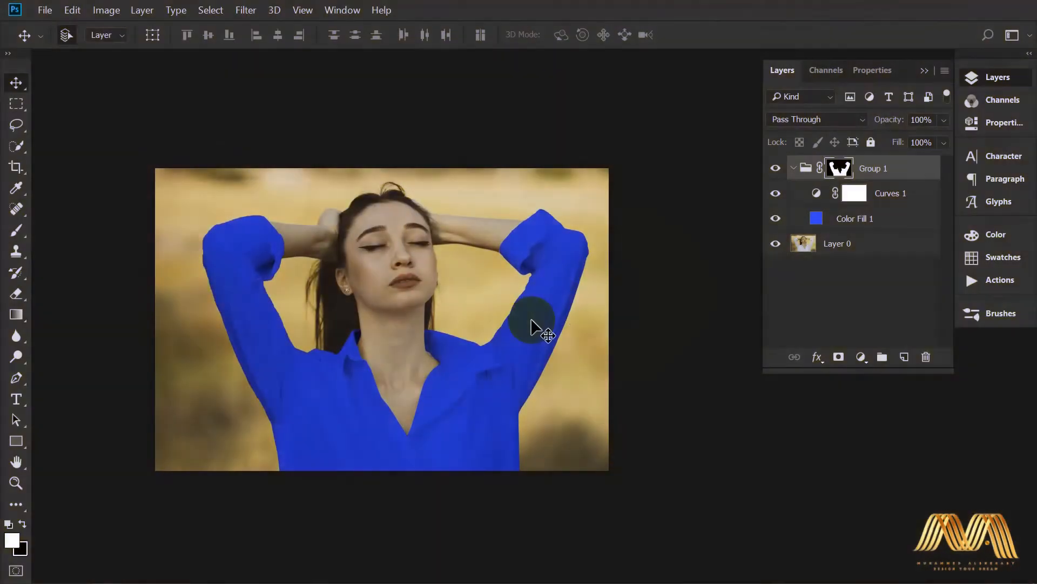
# Darken the shirt slightly with on-image adjustment on the Curves 1 layer, lowering the point at input 60 to output 50.
pyautogui.doubleClick(816, 192)
pyautogui.click(779, 144)
pyautogui.moveTo(463, 373); pyautogui.dragTo(463, 373)
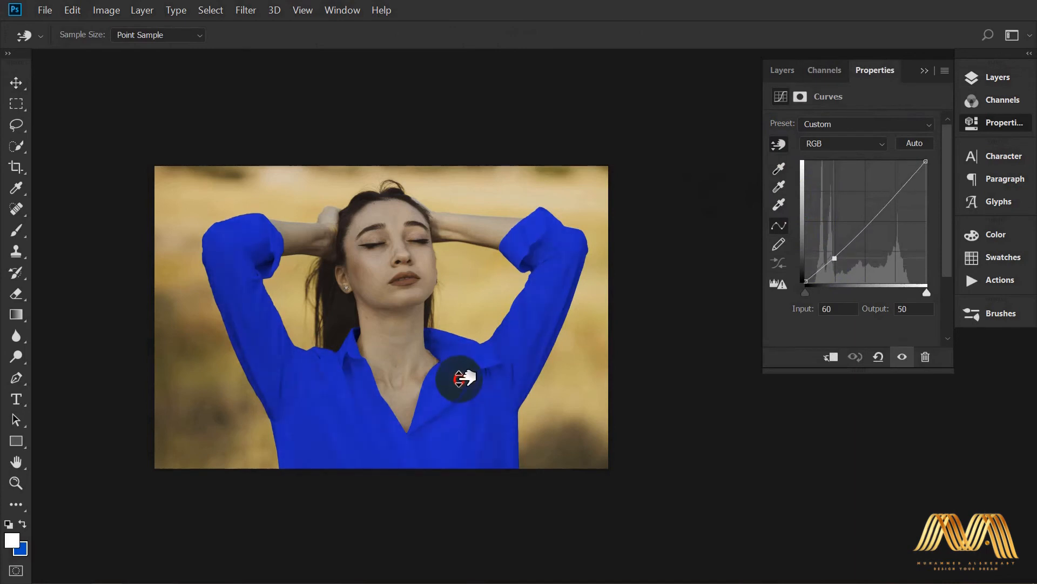
# Change the color of the fill layer inside the group to a pinkish purple, about #eb52f1.
pyautogui.click(785, 73)
pyautogui.doubleClick(820, 221)
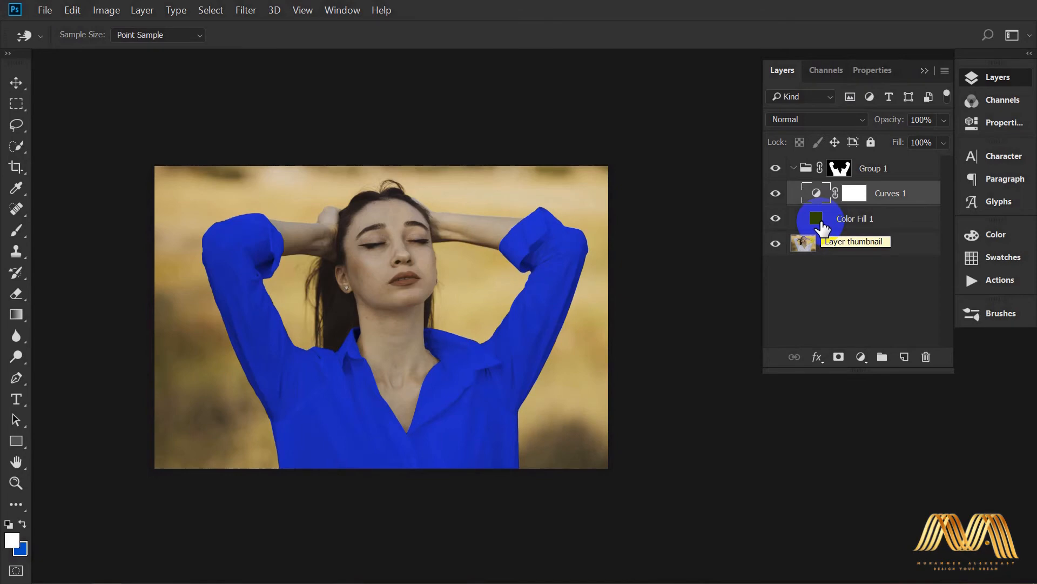
pyautogui.doubleClick(817, 218)
pyautogui.moveTo(793, 61); pyautogui.dragTo(898, 50)
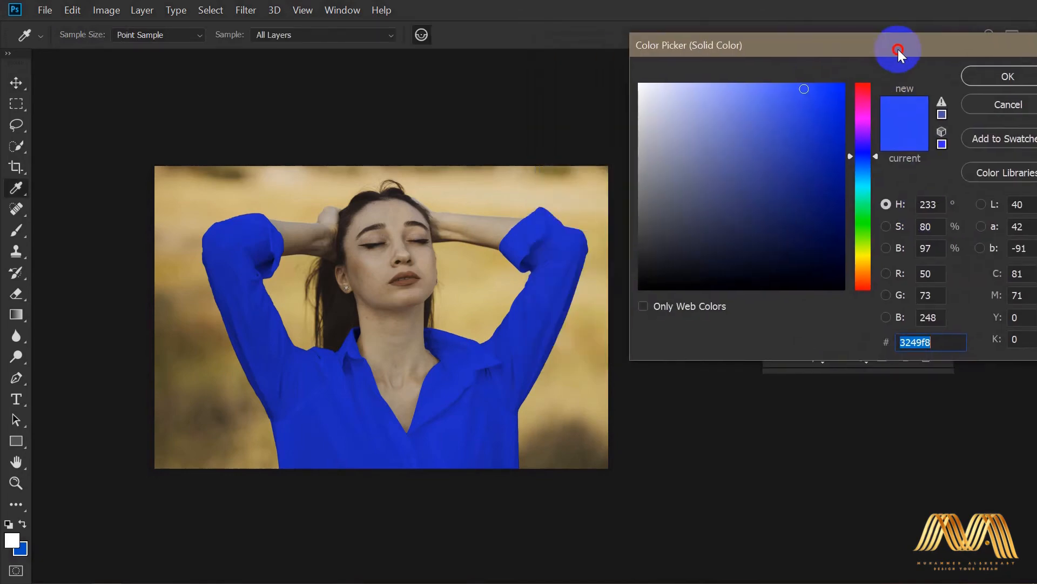
pyautogui.moveTo(877, 159); pyautogui.dragTo(876, 109)
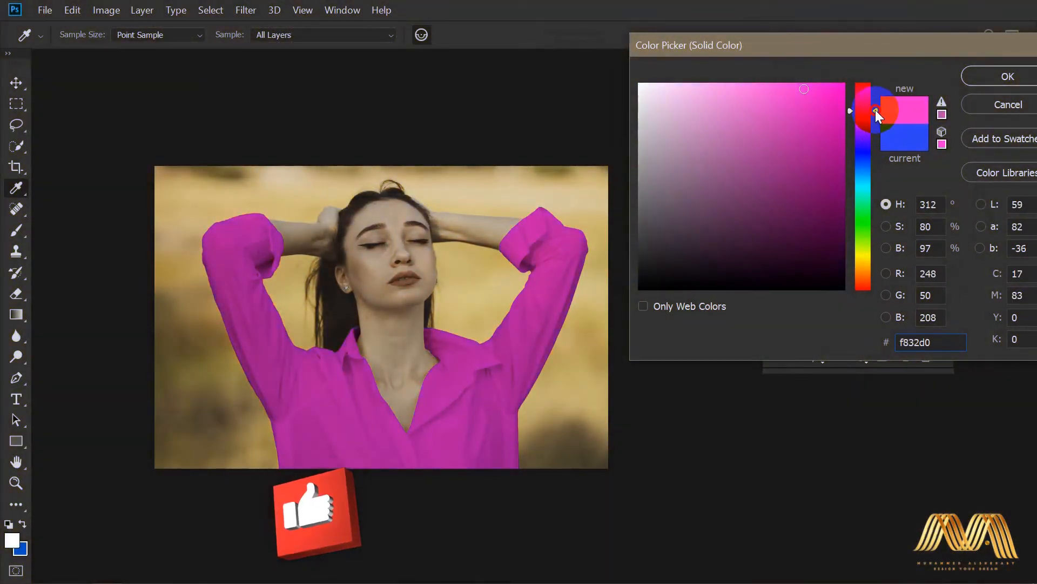
pyautogui.moveTo(804, 89)
pyautogui.mouseDown()
pyautogui.moveTo(775, 105)
pyautogui.moveTo(773, 120)
pyautogui.moveTo(757, 93)
pyautogui.moveTo(776, 93)
pyautogui.mouseUp()
pyautogui.moveTo(875, 102); pyautogui.dragTo(888, 122)
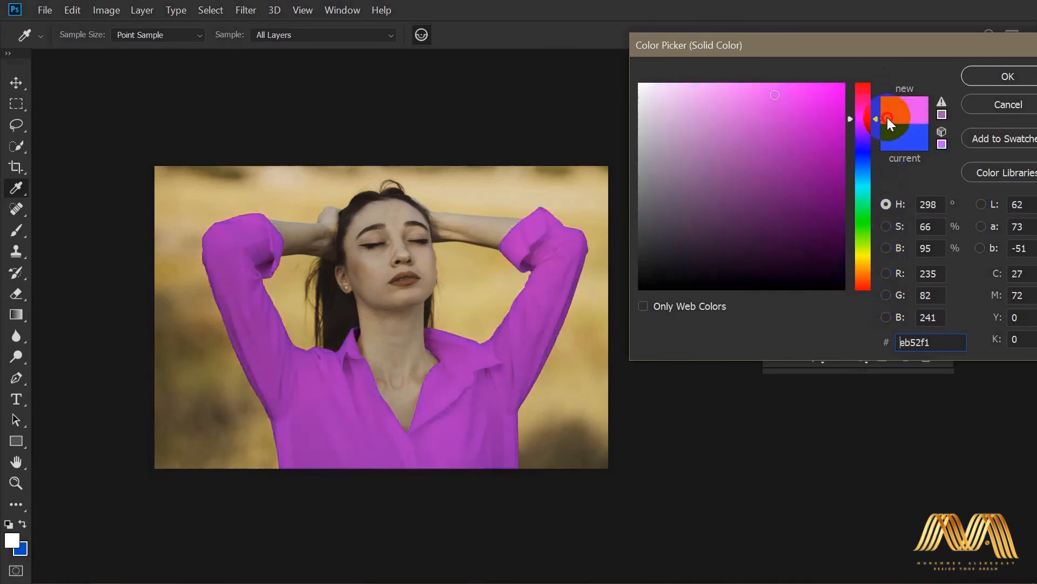
pyautogui.click(1008, 78)
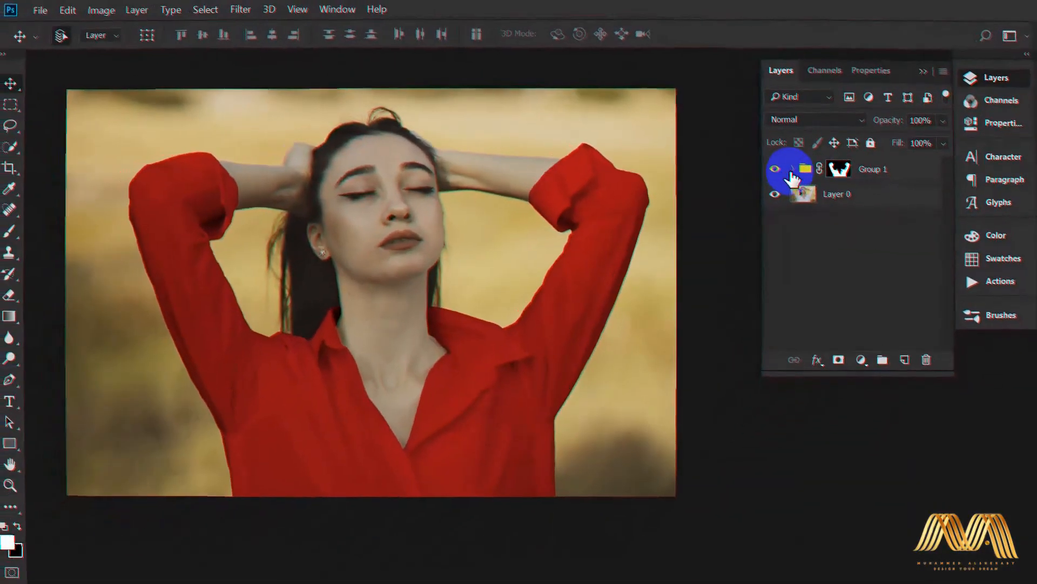
# Try recoloring the red shirt with a Hue/Saturation layer limited to Reds, using hue -42, saturation -18 and lightness about -2, and shift the hue further.
pyautogui.click(861, 359)
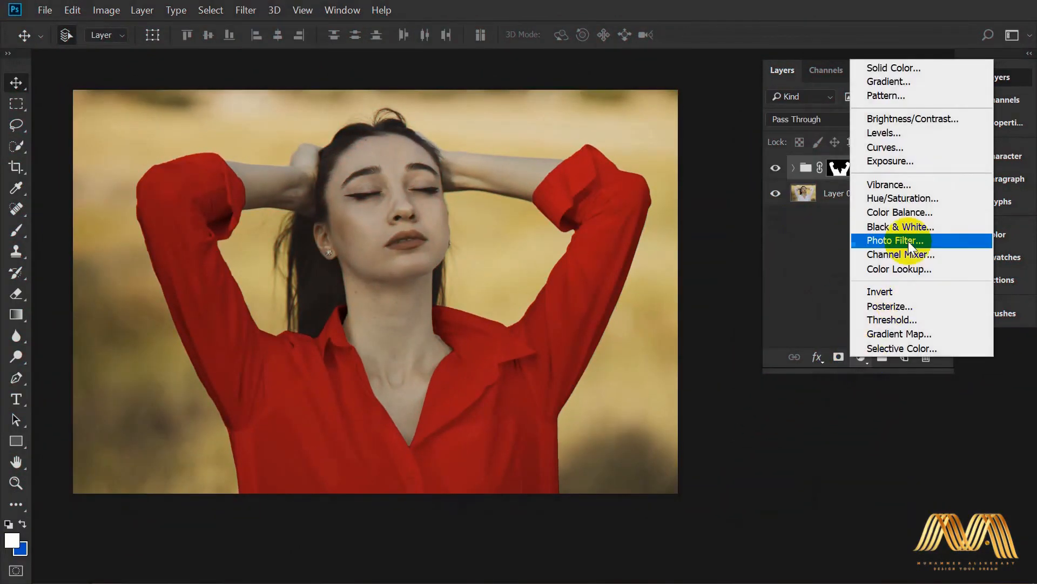
pyautogui.click(947, 199)
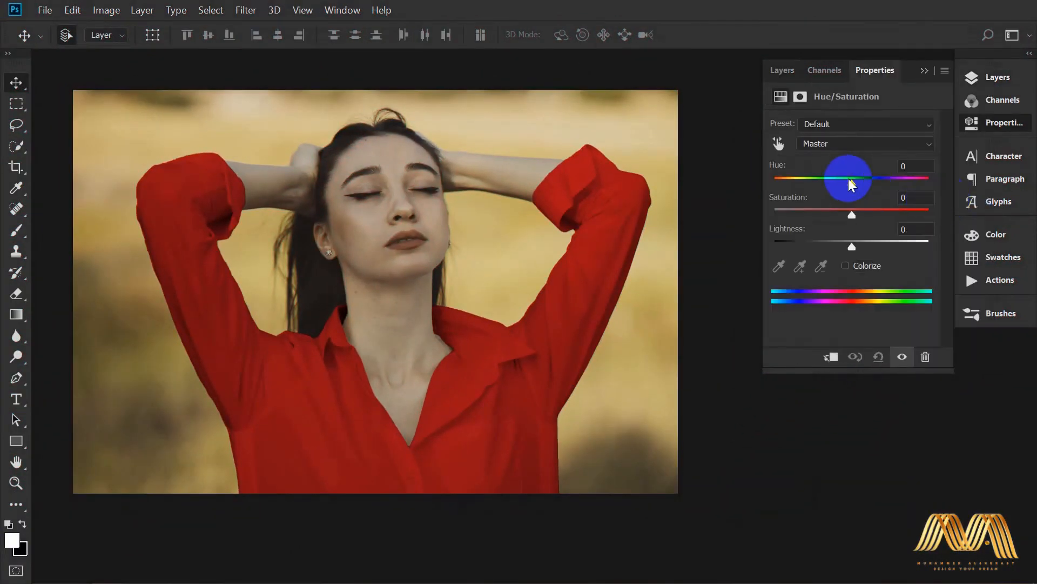
pyautogui.click(779, 143)
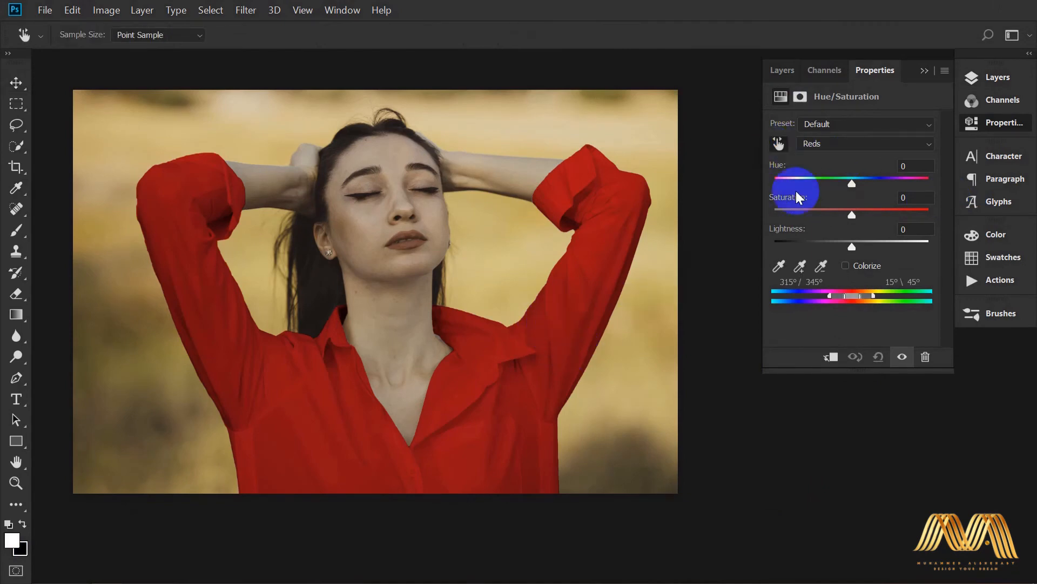
pyautogui.moveTo(852, 183)
pyautogui.mouseDown()
pyautogui.moveTo(912, 182)
pyautogui.moveTo(847, 185)
pyautogui.mouseUp()
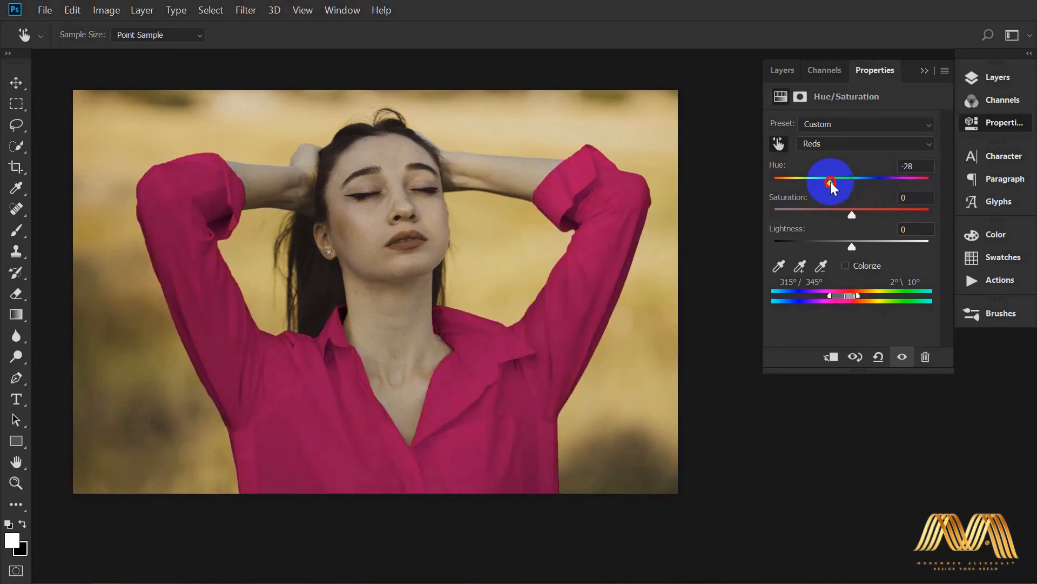
pyautogui.moveTo(859, 216); pyautogui.dragTo(849, 246)
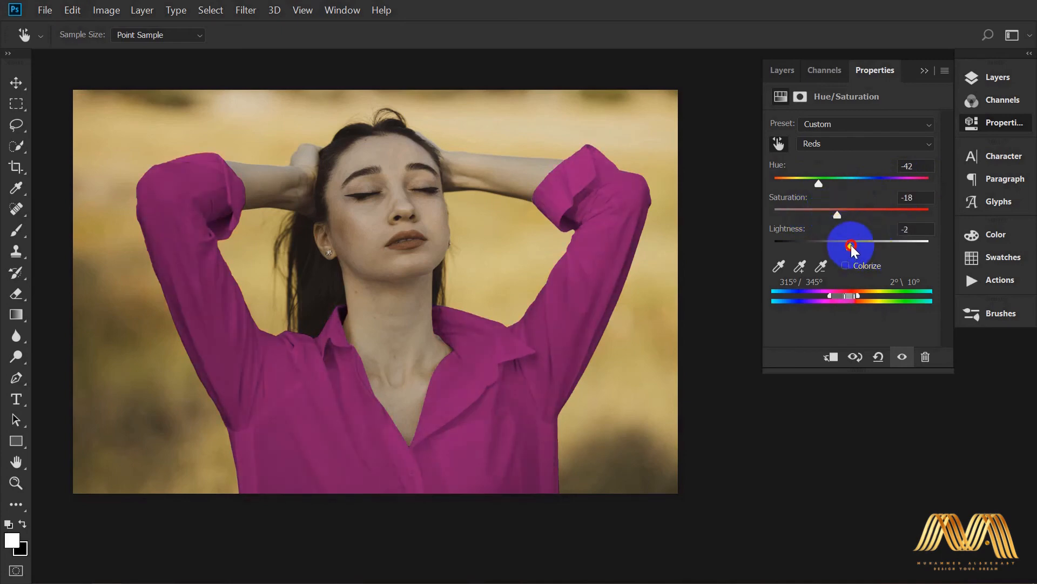
pyautogui.moveTo(824, 187); pyautogui.dragTo(902, 183)
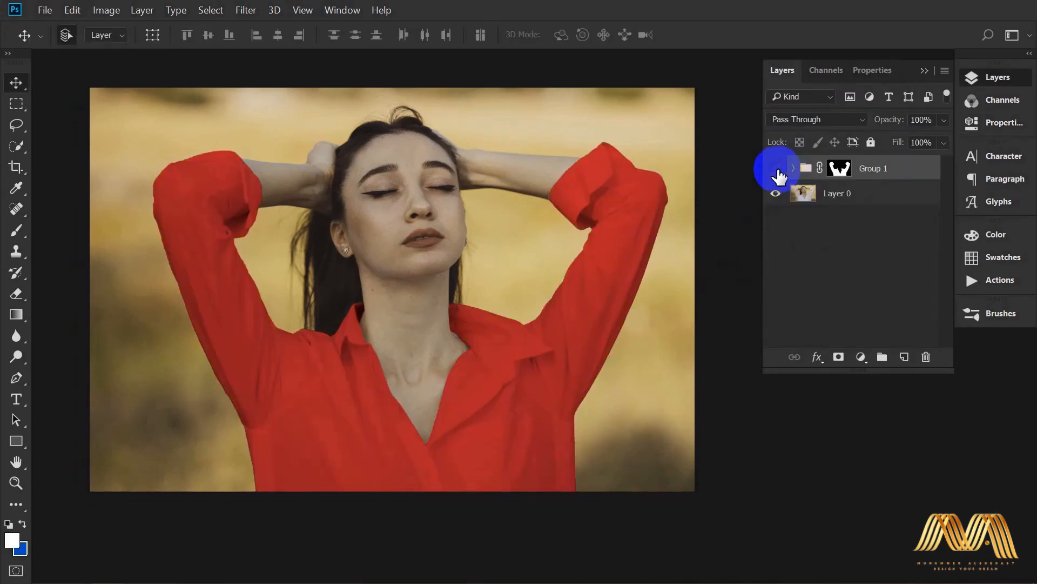
# Toggle the visibility of Group 1 to compare the recolored shirt with the original white one.
pyautogui.click(776, 169)
pyautogui.click(776, 169)
pyautogui.click(776, 170)
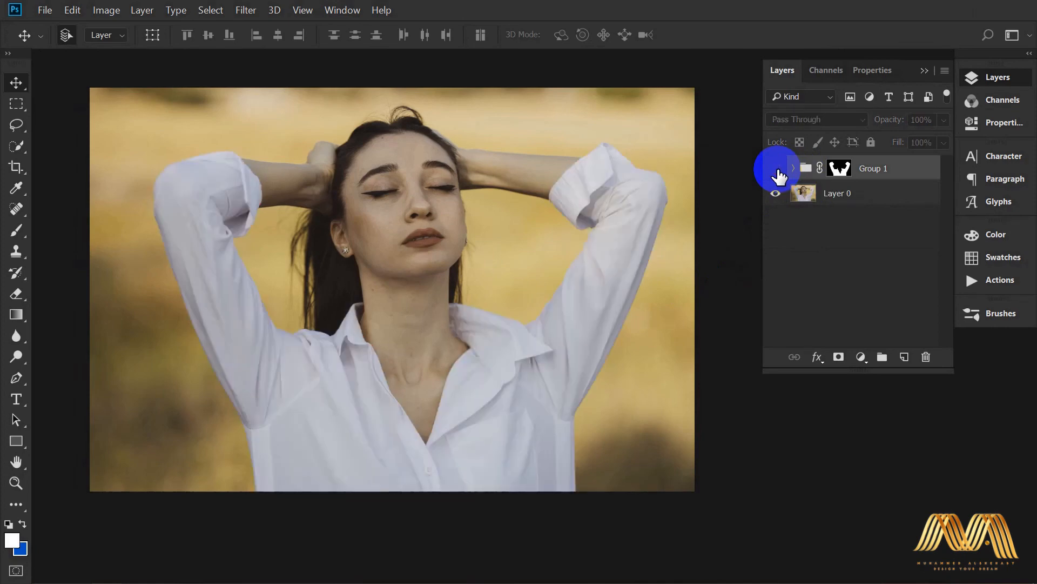
pyautogui.click(777, 170)
# Add a second Curves layer inside the group and darken the red shirt with on-image adjustments, lowering input 79 to output 51.
pyautogui.click(794, 168)
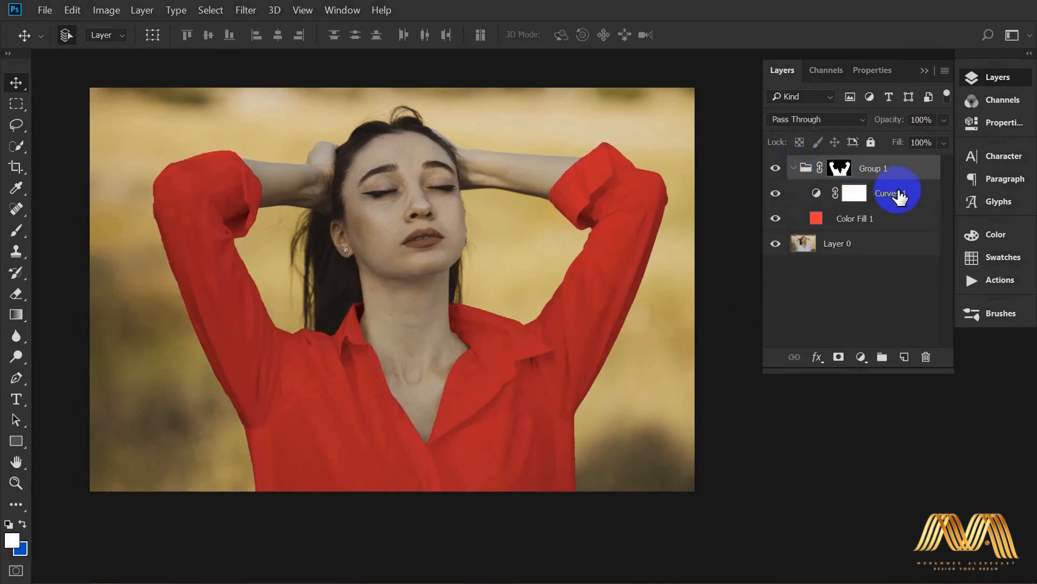
pyautogui.click(860, 359)
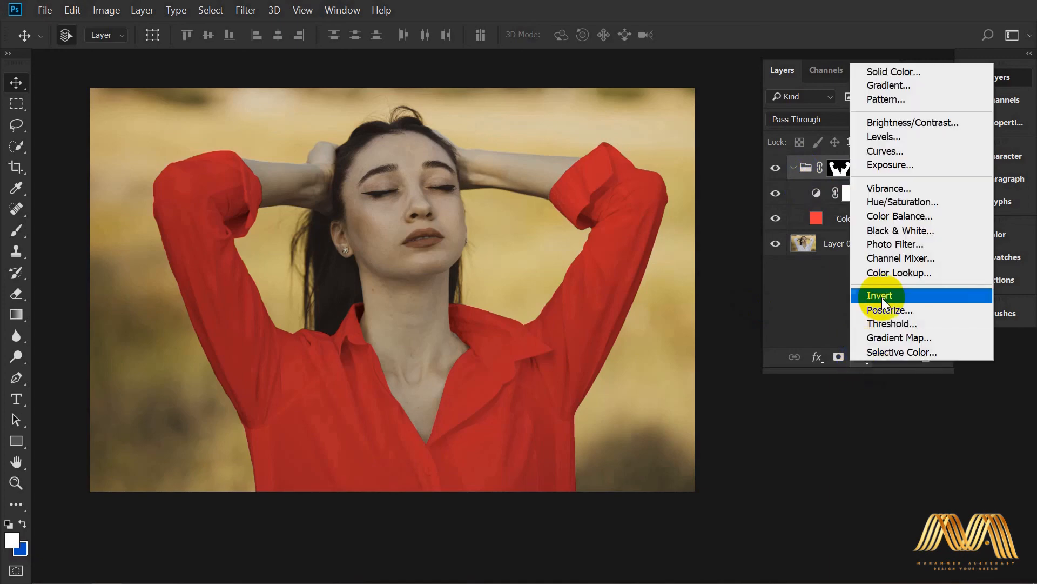
pyautogui.click(948, 154)
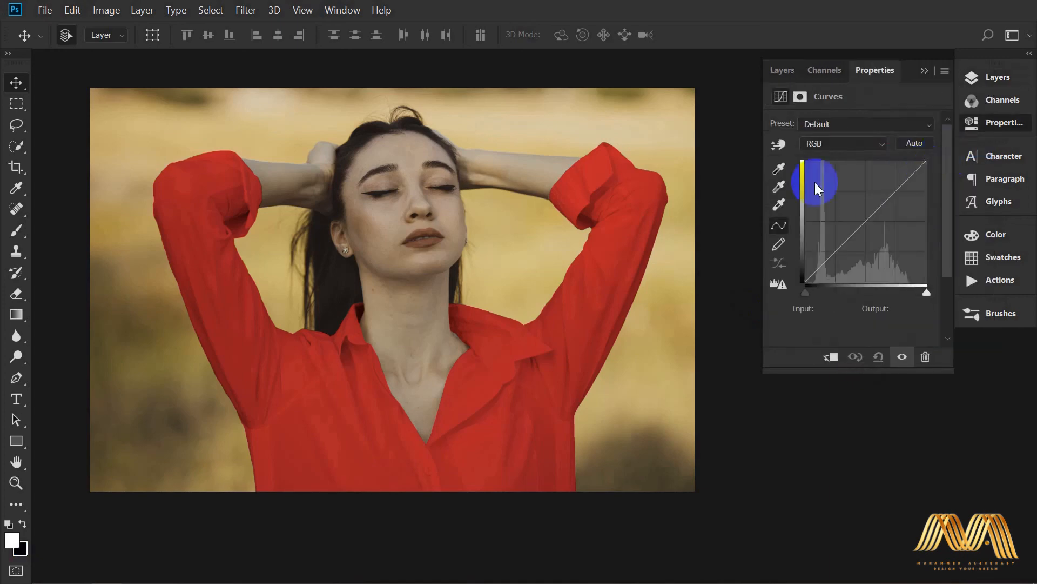
pyautogui.click(780, 145)
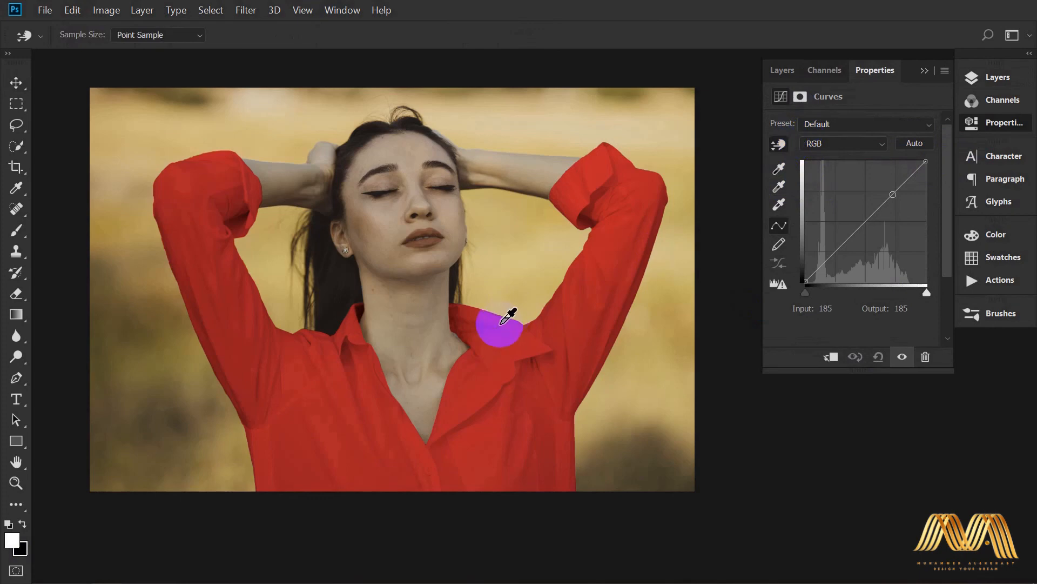
pyautogui.moveTo(498, 338)
pyautogui.mouseDown()
pyautogui.moveTo(504, 349)
pyautogui.moveTo(482, 324)
pyautogui.moveTo(492, 353)
pyautogui.mouseUp()
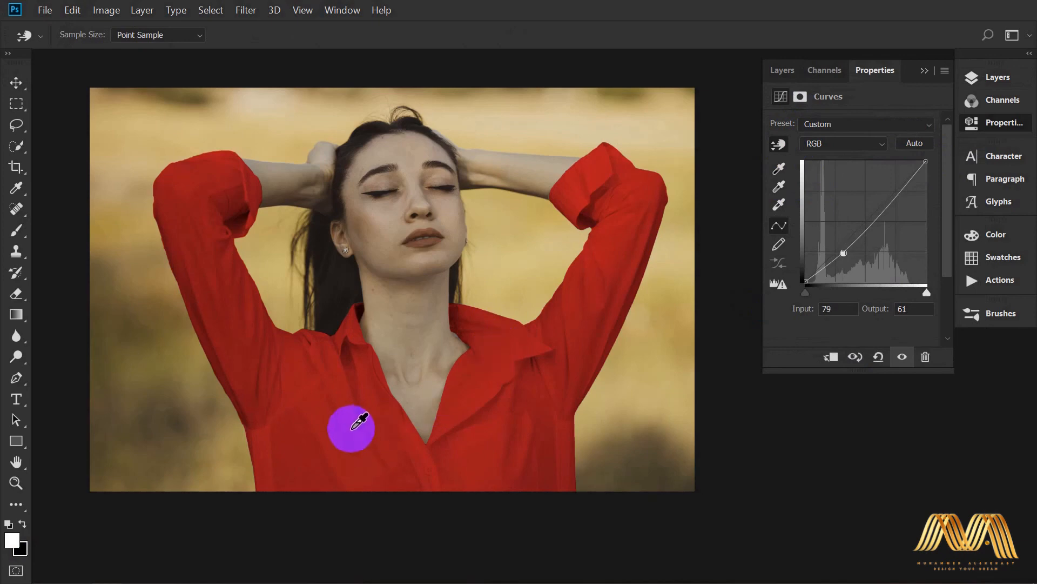
pyautogui.moveTo(345, 423); pyautogui.dragTo(540, 453)
pyautogui.press('v')
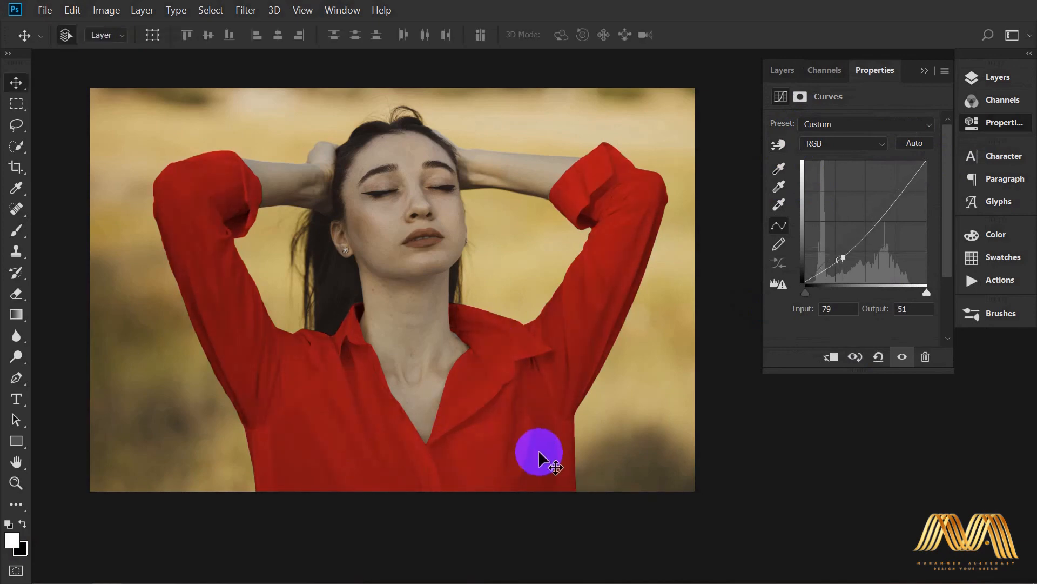
pyautogui.click(784, 73)
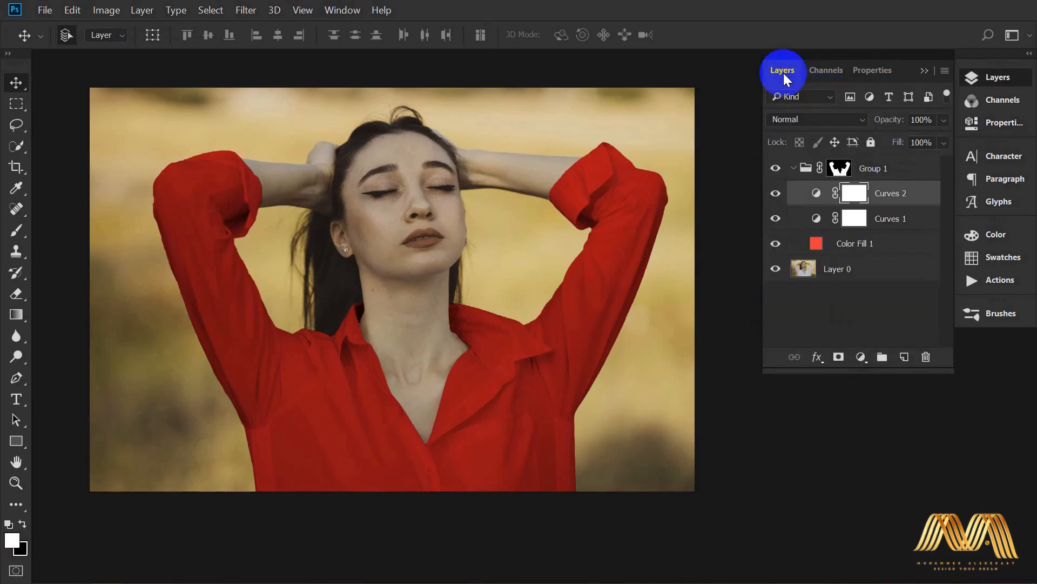
pyautogui.click(893, 203)
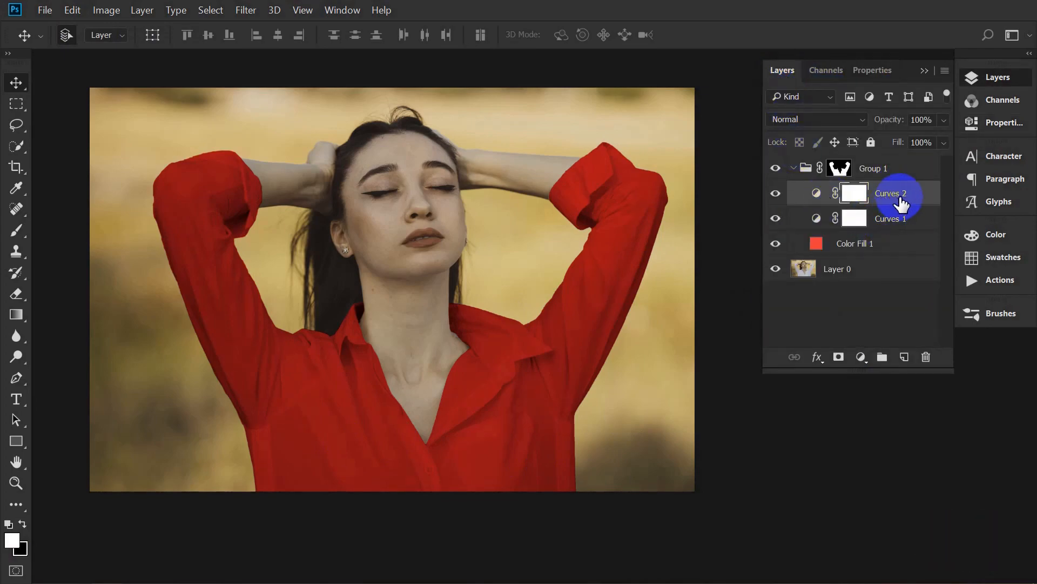